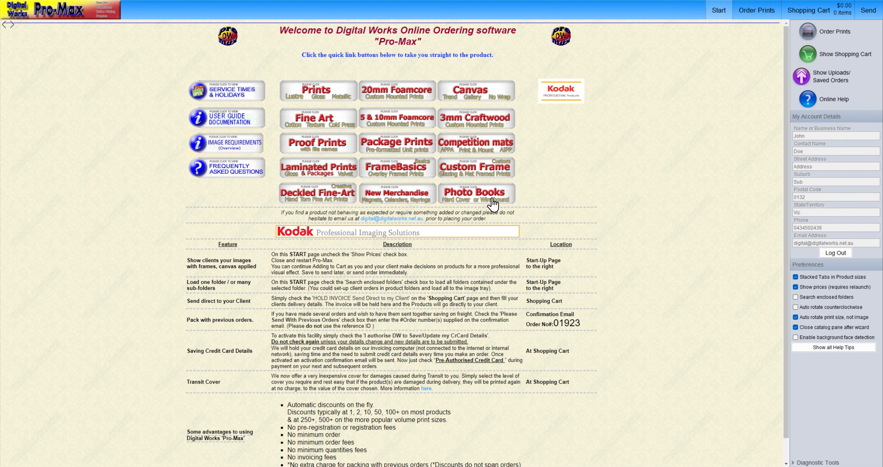
Open the Photo Books products and apply the A4 Title Page layout to the Lustre A4 Hard Cover Book's title page.
{"action": "left_click", "coordinate": [483, 191]}
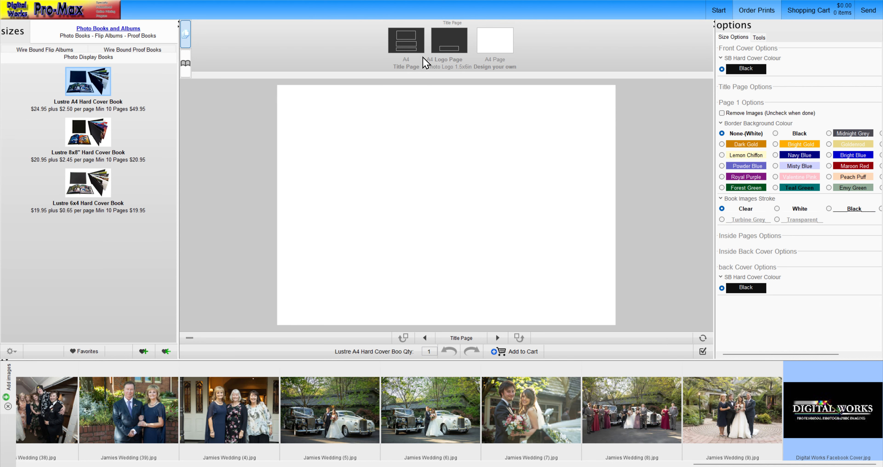
{"action": "left_click_drag", "start_coordinate": [412, 49], "coordinate": [430, 134]}
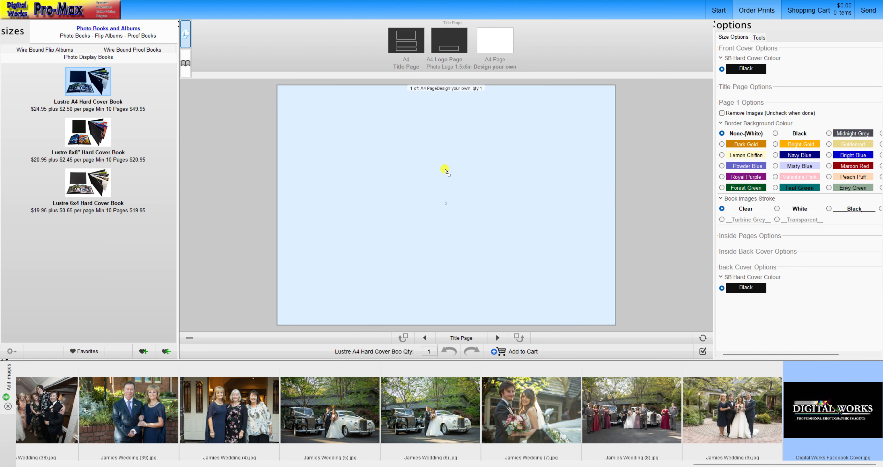
{"action": "left_click_drag", "start_coordinate": [446, 170], "coordinate": [445, 169]}
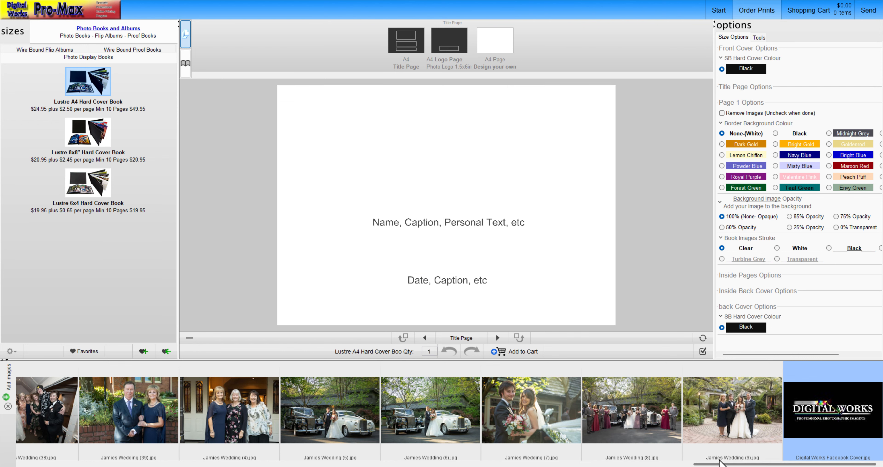
Add wedding photo (17) of the couple on the bridge as the title page background and set its opacity to 25%.
{"action": "left_click_drag", "start_coordinate": [736, 464], "coordinate": [152, 465]}
{"action": "left_click_drag", "start_coordinate": [517, 425], "coordinate": [597, 298]}
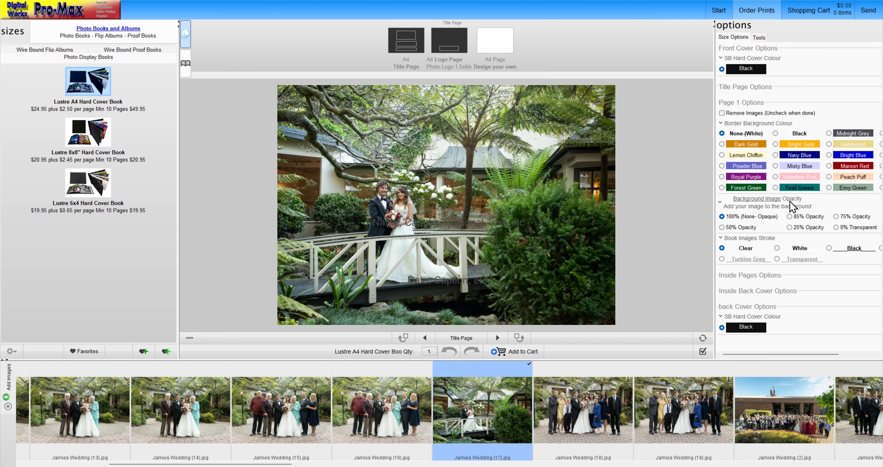
{"action": "left_click", "coordinate": [799, 227]}
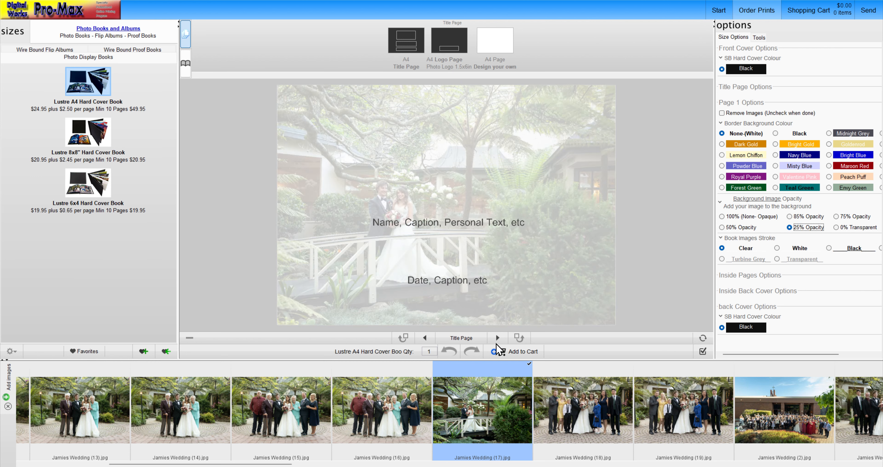
Place wedding photo (5) of the couple between the vintage cars in the title page's image frame.
{"action": "left_click_drag", "start_coordinate": [297, 465], "coordinate": [848, 465]}
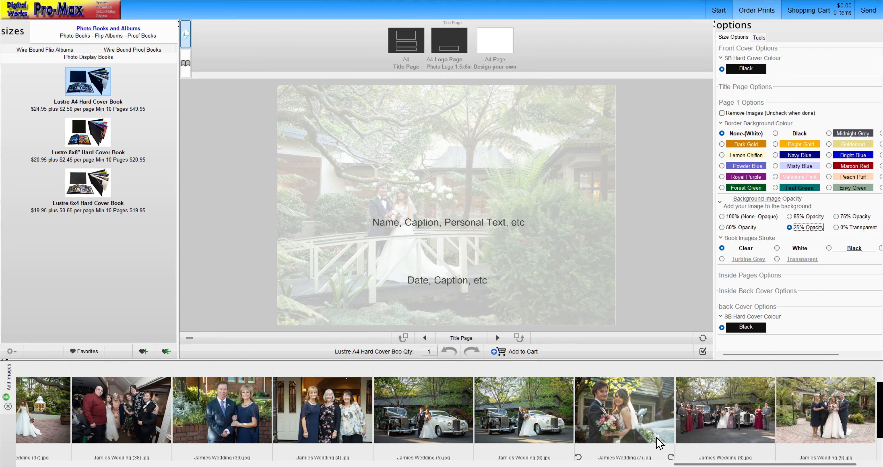
{"action": "left_click_drag", "start_coordinate": [431, 415], "coordinate": [497, 162]}
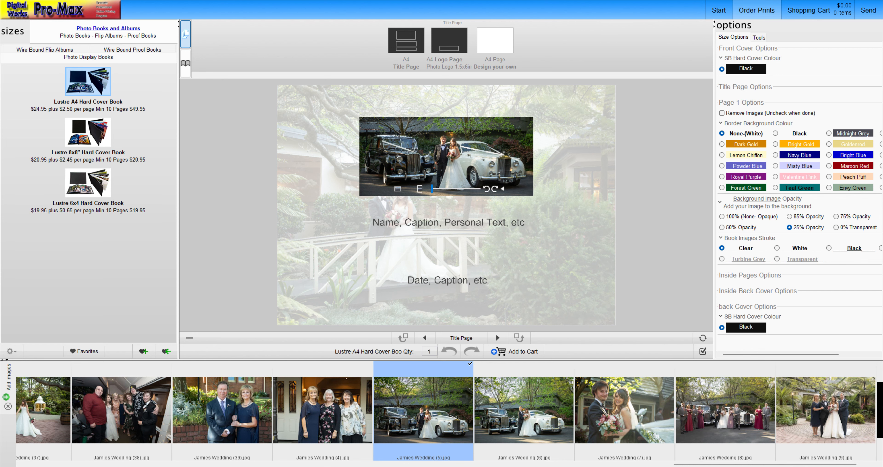
{"action": "mouse_move", "coordinate": [501, 155]}
{"action": "left_mouse_down"}
{"action": "mouse_move", "coordinate": [501, 171]}
{"action": "mouse_move", "coordinate": [500, 155]}
{"action": "left_mouse_up"}
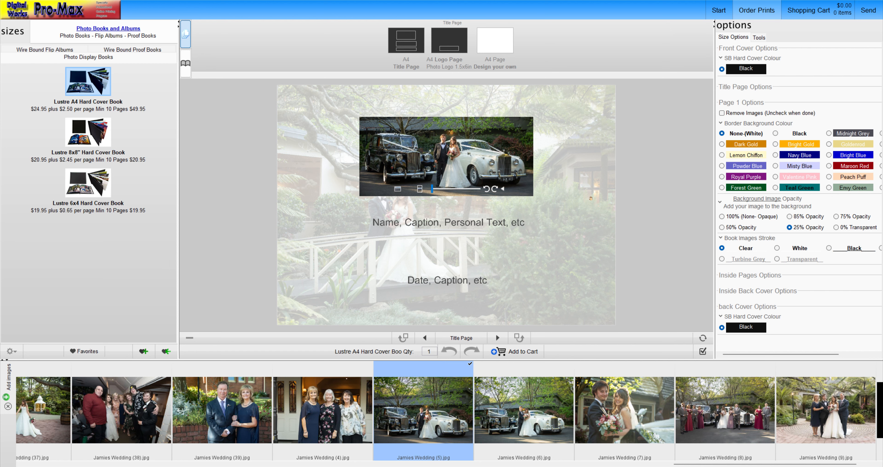
Replace the "Name, Caption, Personal Text, etc" placeholder on the title page with "Our Wedding".
{"action": "left_click", "coordinate": [459, 222]}
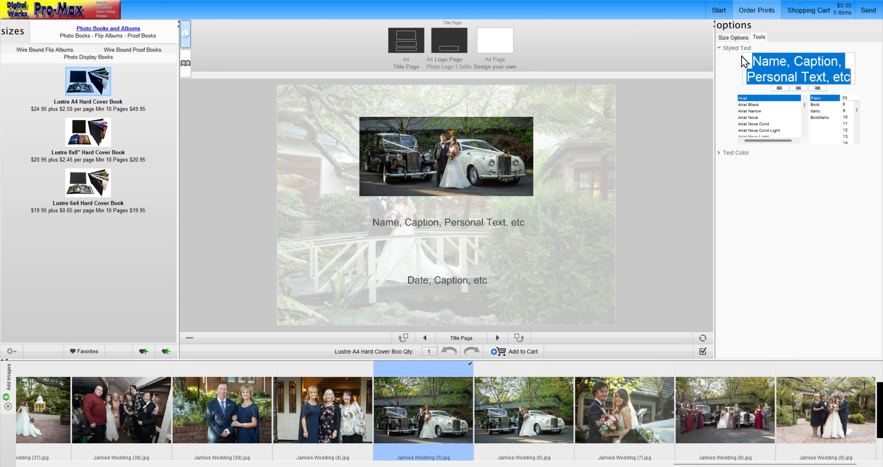
{"action": "left_click", "coordinate": [733, 38]}
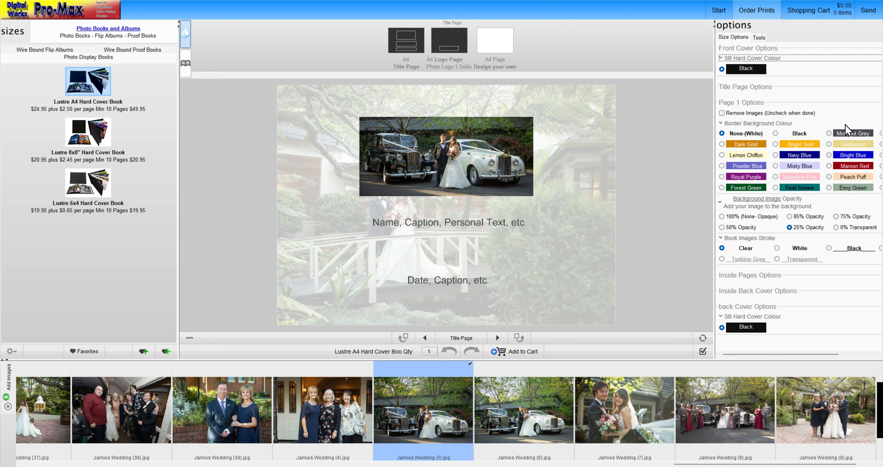
{"action": "left_click", "coordinate": [760, 38]}
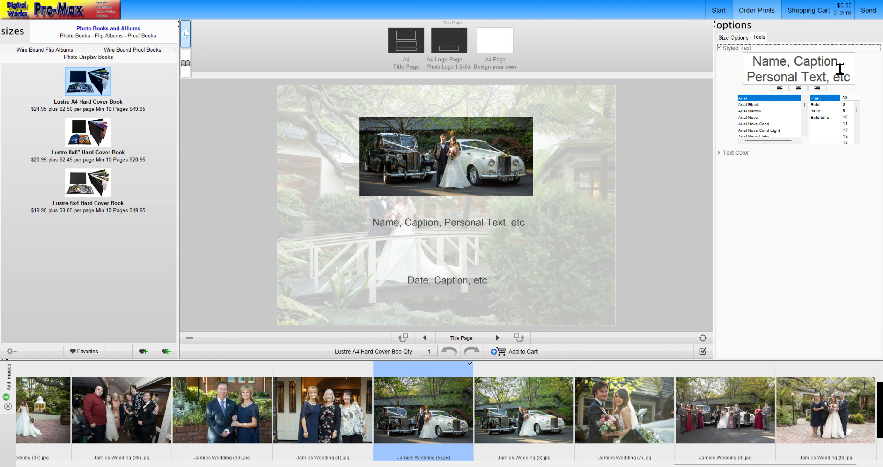
{"action": "left_click", "coordinate": [846, 63]}
{"action": "left_click_drag", "start_coordinate": [853, 81], "coordinate": [743, 61]}
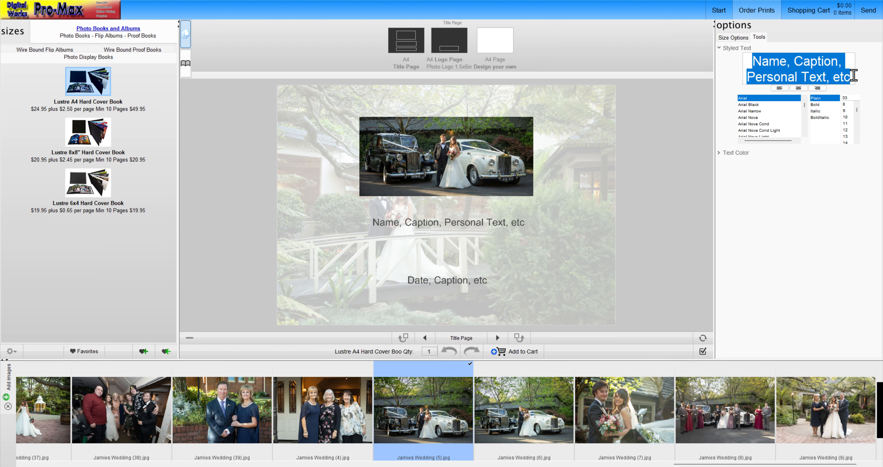
{"action": "left_click_drag", "start_coordinate": [832, 76], "coordinate": [695, 40]}
{"action": "key", "text": "Delete"}
{"action": "key", "text": "Delete"}
{"action": "key", "text": "Delete"}
{"action": "key", "text": "Delete"}
{"action": "type", "text": "Our"}
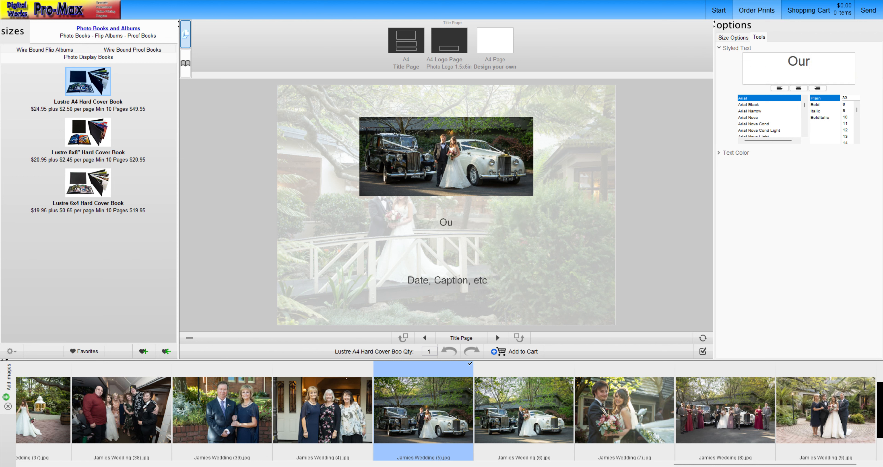
{"action": "type", "text": " Wedding"}
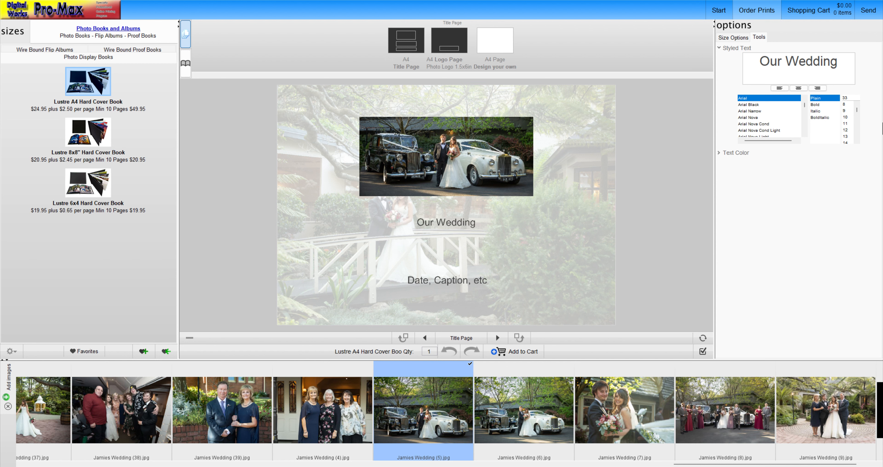
Set the "Our Wedding" heading to size 60 in the Great Vibes font.
{"action": "left_click", "coordinate": [851, 129]}
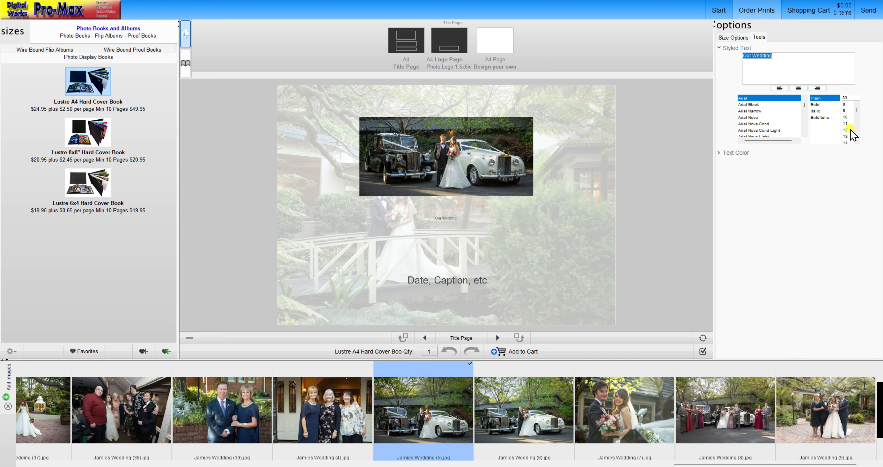
{"action": "left_click_drag", "start_coordinate": [859, 110], "coordinate": [858, 125]}
{"action": "left_click", "coordinate": [847, 123]}
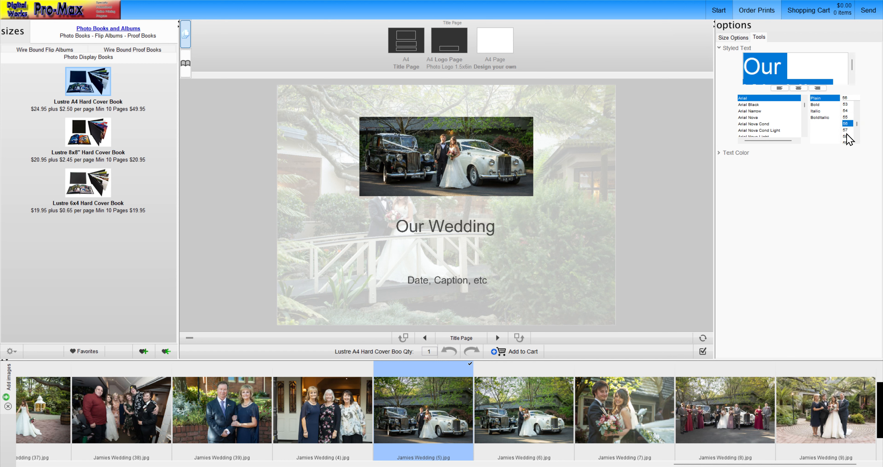
{"action": "left_click", "coordinate": [845, 129]}
{"action": "left_click", "coordinate": [847, 136]}
{"action": "left_click", "coordinate": [847, 142]}
{"action": "left_click", "coordinate": [846, 141]}
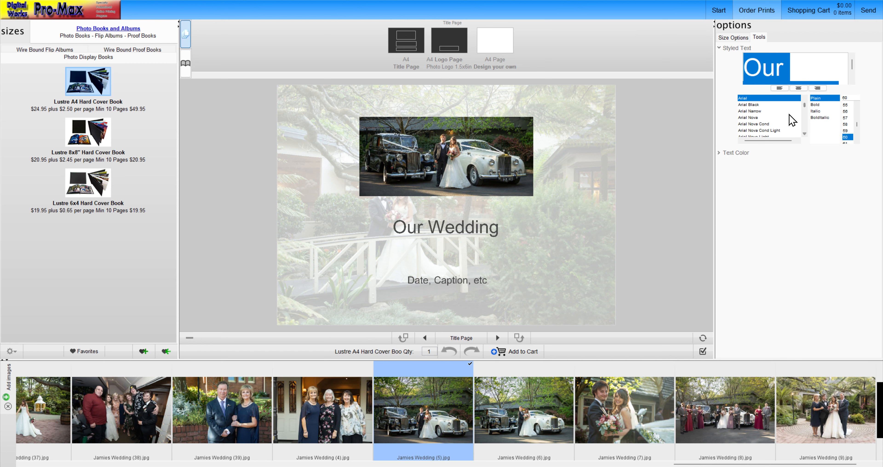
{"action": "scroll", "coordinate": [757, 119], "scroll_direction": "down", "scroll_amount": 10}
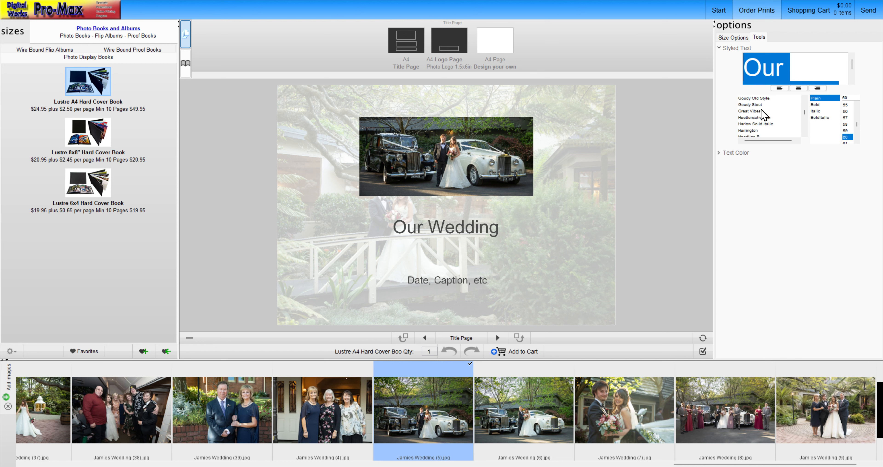
{"action": "left_click", "coordinate": [752, 111]}
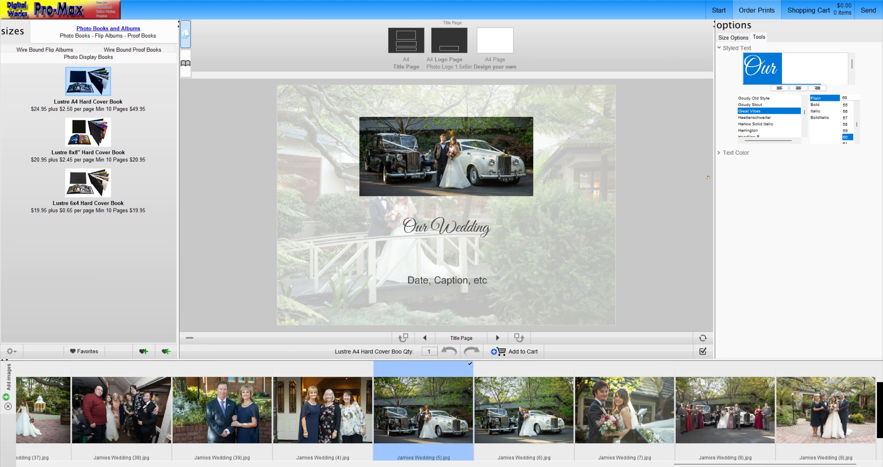
Enlarge the "Our Wedding" heading to font size 91.
{"action": "scroll", "coordinate": [846, 135], "scroll_direction": "down", "scroll_amount": 3}
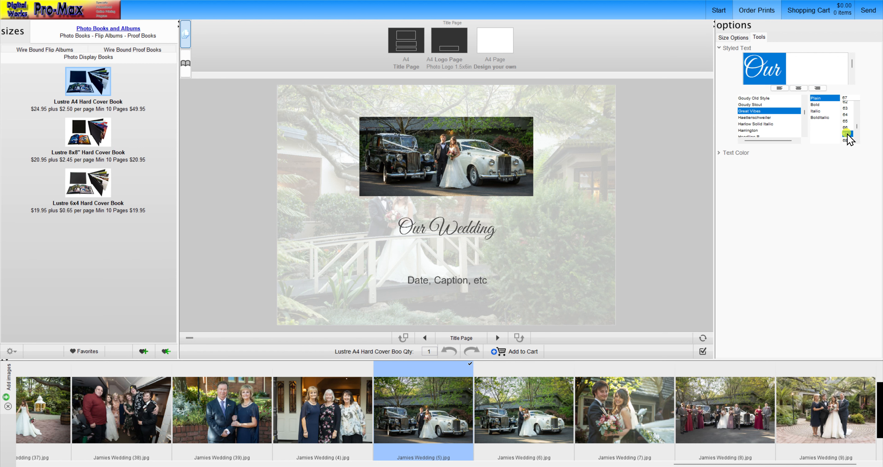
{"action": "scroll", "coordinate": [846, 133], "scroll_direction": "down", "scroll_amount": 2}
{"action": "left_click", "coordinate": [847, 133]}
{"action": "scroll", "coordinate": [847, 135], "scroll_direction": "down", "scroll_amount": 1}
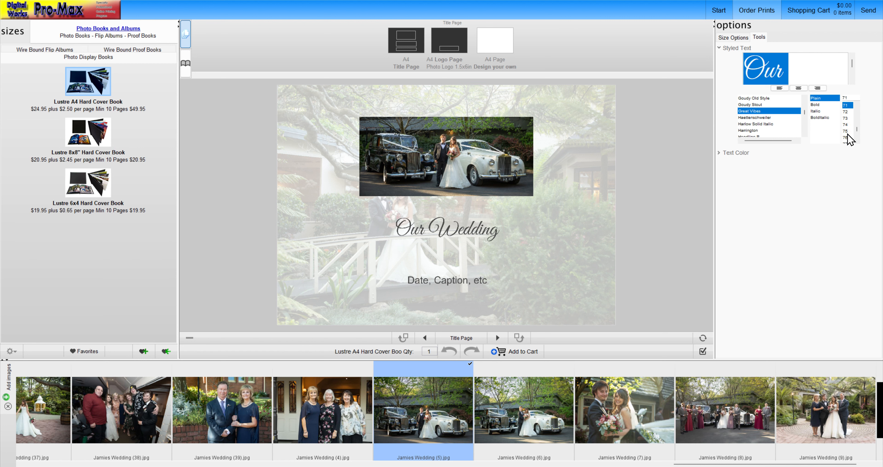
{"action": "left_click", "coordinate": [846, 135]}
{"action": "scroll", "coordinate": [846, 135], "scroll_direction": "down", "scroll_amount": 3}
{"action": "left_click", "coordinate": [847, 135]}
{"action": "scroll", "coordinate": [853, 137], "scroll_direction": "down", "scroll_amount": 4}
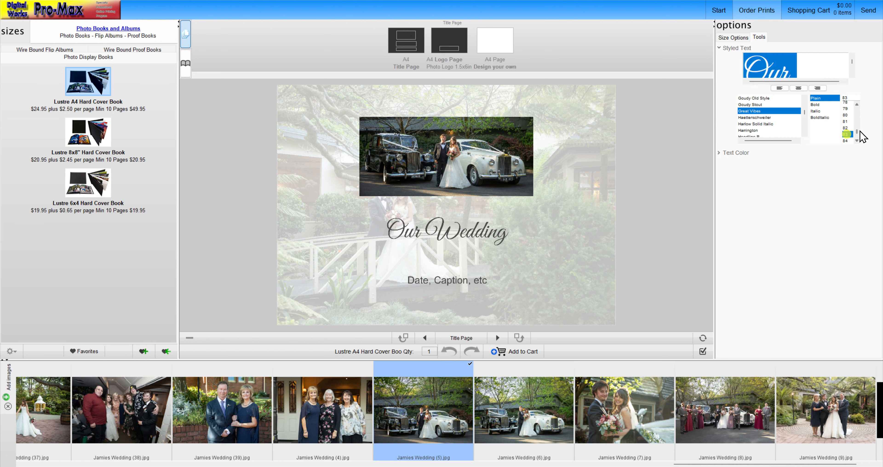
{"action": "left_click", "coordinate": [847, 141]}
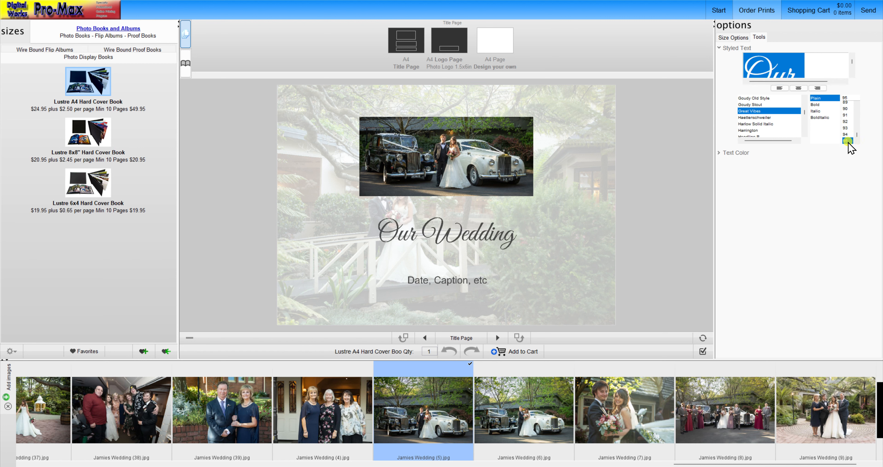
{"action": "left_click", "coordinate": [846, 128]}
{"action": "left_click", "coordinate": [845, 116]}
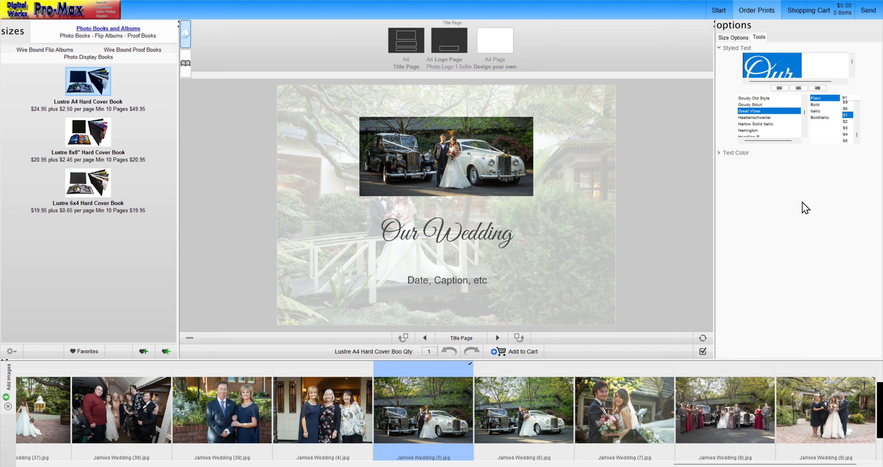
Try adding "On the 12th" after the "Our Wedding" heading, and delete the added words.
{"action": "left_click_drag", "start_coordinate": [852, 63], "coordinate": [863, 82]}
{"action": "left_click", "coordinate": [835, 71]}
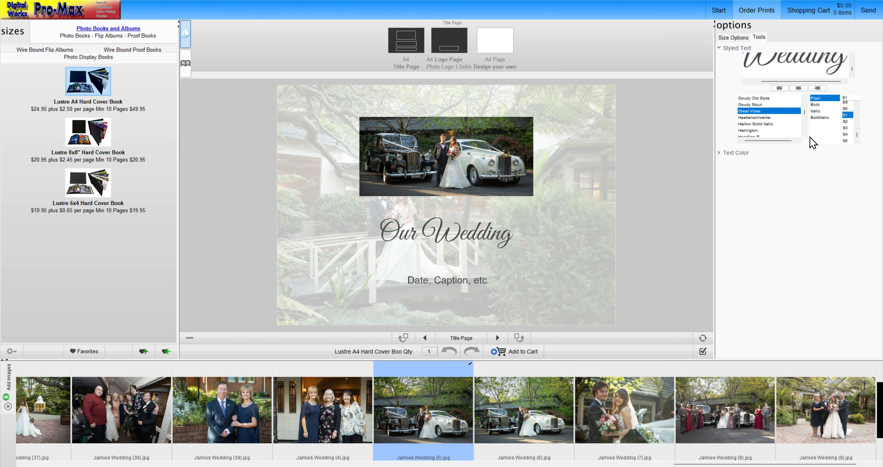
{"action": "type", "text": "On the"}
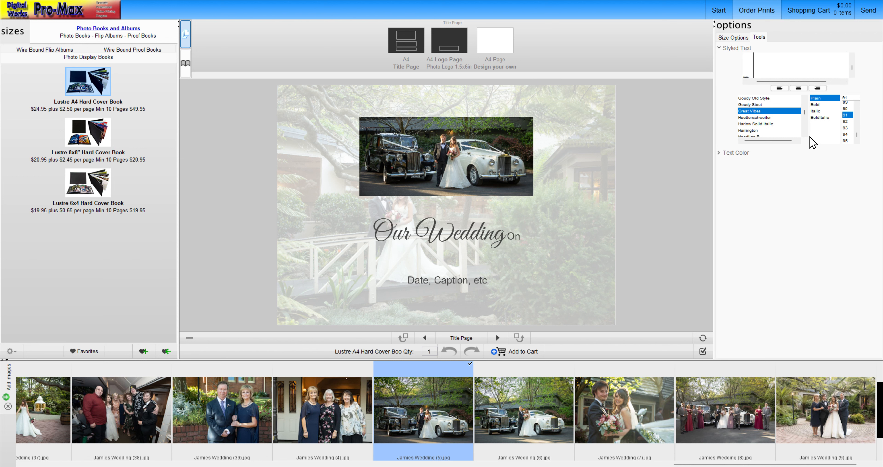
{"action": "type", "text": " 12th"}
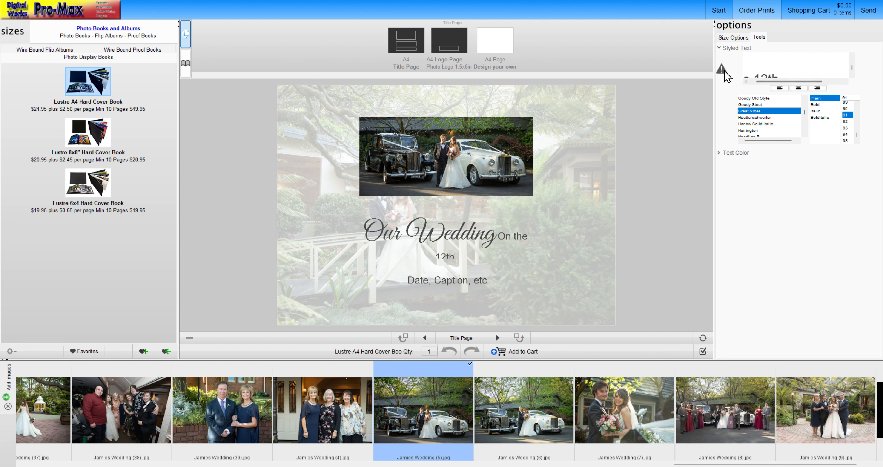
{"action": "mouse_move", "coordinate": [724, 71]}
{"action": "key", "text": "BackSpace"}
{"action": "key", "text": "BackSpace"}
{"action": "key", "text": "BackSpace"}
{"action": "key", "text": "BackSpace"}
{"action": "key", "text": "BackSpace"}
{"action": "key", "text": "BackSpace"}
{"action": "key", "text": "BackSpace"}
{"action": "key", "text": "BackSpace"}
{"action": "key", "text": "BackSpace"}
{"action": "key", "text": "BackSpace"}
{"action": "key", "text": "BackSpace"}
{"action": "key", "text": "BackSpace"}
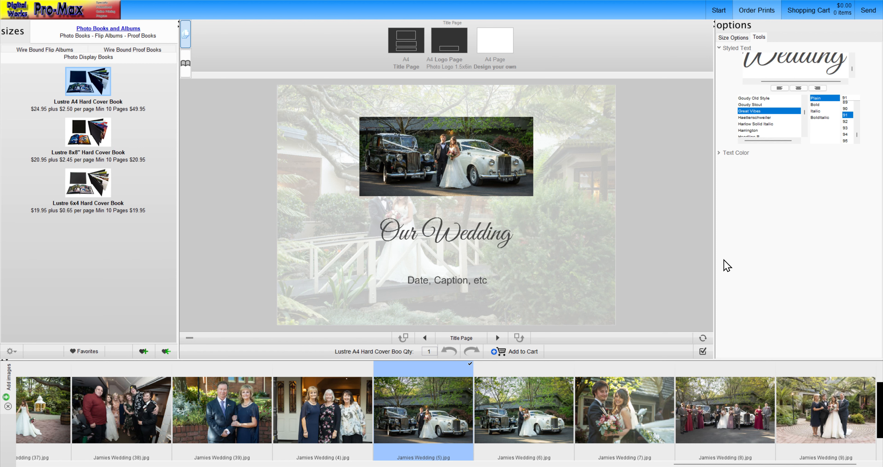
Apply the Great Vibes font to the "Date, Caption, etc" placeholder and replace its text with "2024".
{"action": "left_click", "coordinate": [516, 285]}
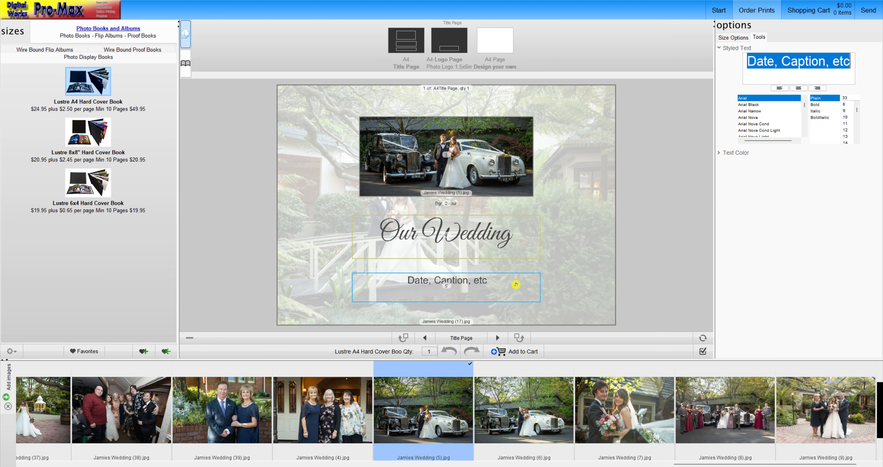
{"action": "left_click_drag", "start_coordinate": [804, 105], "coordinate": [804, 111]}
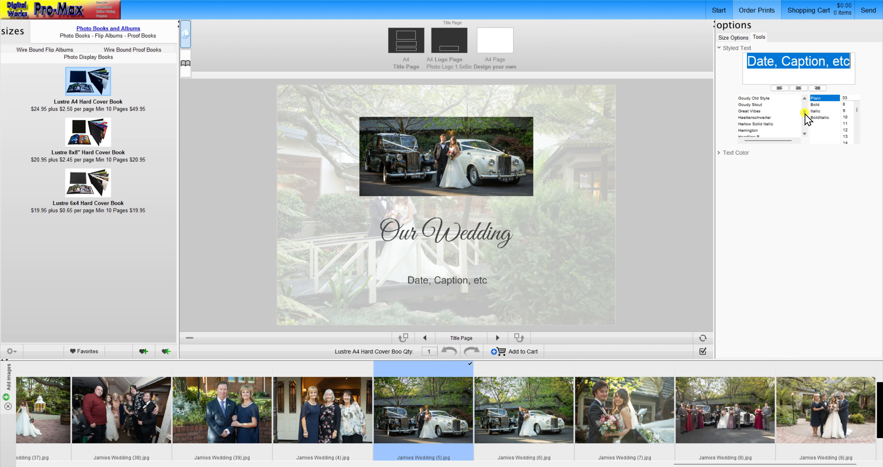
{"action": "left_click", "coordinate": [765, 111]}
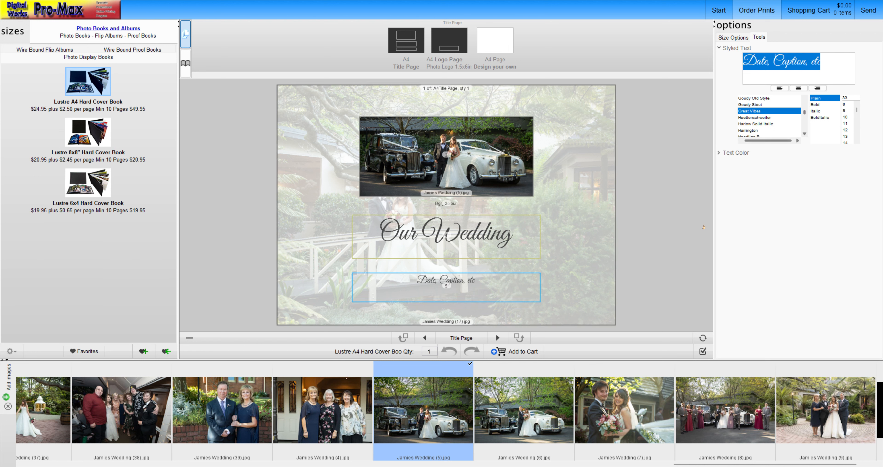
{"action": "type", "text": "20"}
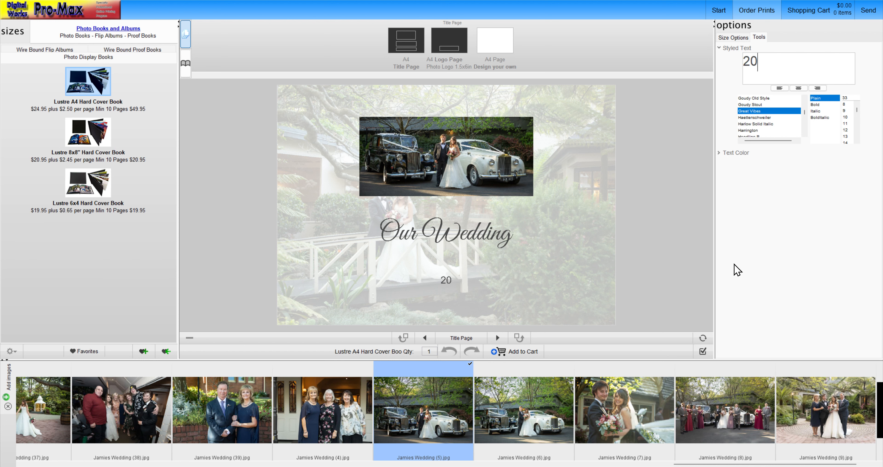
{"action": "type", "text": "24"}
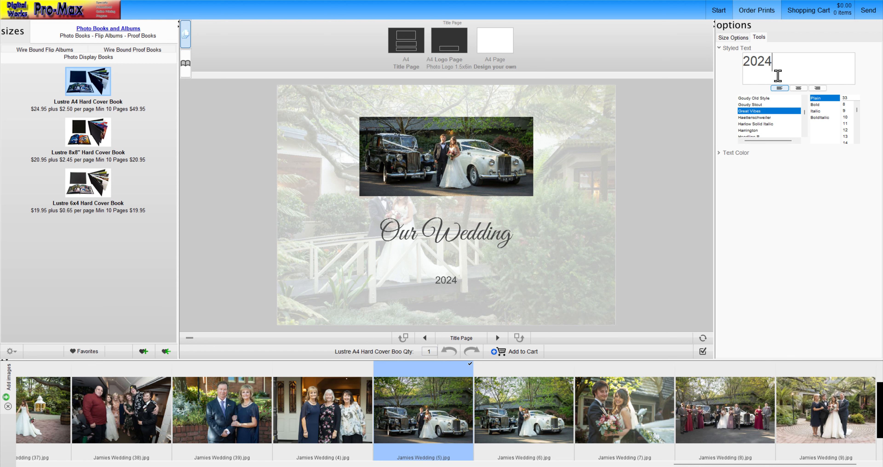
Apply the Great Vibes font to the whole "2024" caption on the title page.
{"action": "left_click_drag", "start_coordinate": [783, 57], "coordinate": [678, 69]}
{"action": "scroll", "coordinate": [787, 124], "scroll_direction": "down", "scroll_amount": 10}
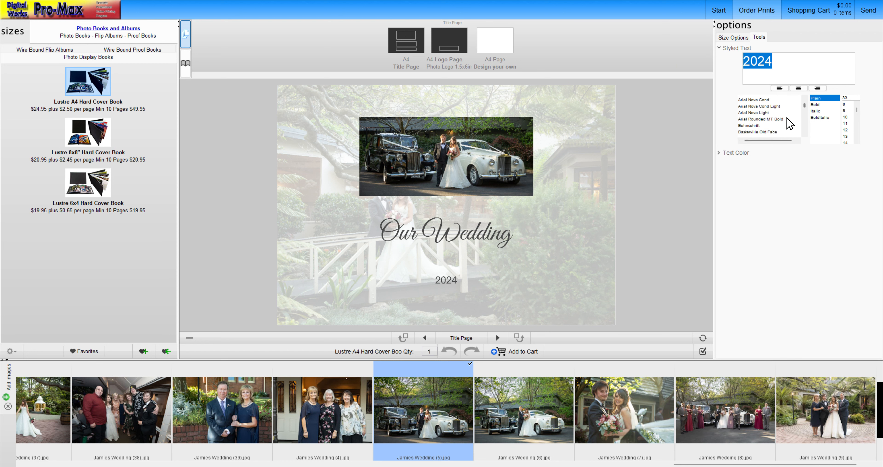
{"action": "scroll", "coordinate": [787, 126], "scroll_direction": "down", "scroll_amount": 10}
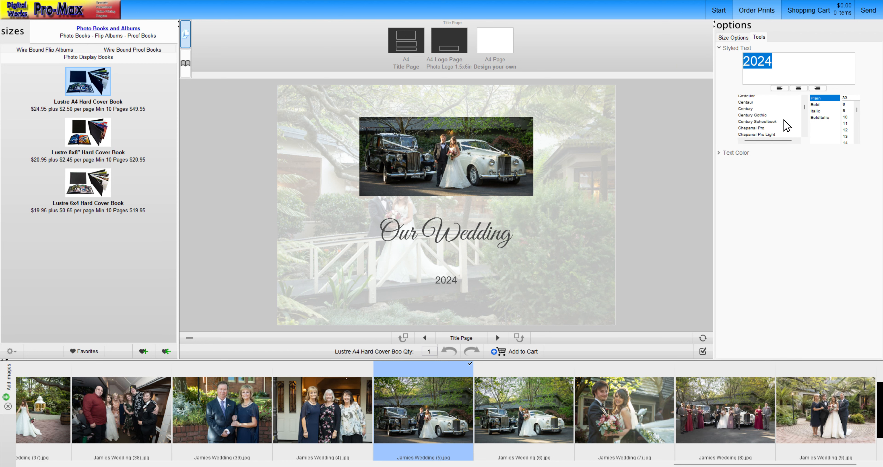
{"action": "scroll", "coordinate": [787, 126], "scroll_direction": "down", "scroll_amount": 10}
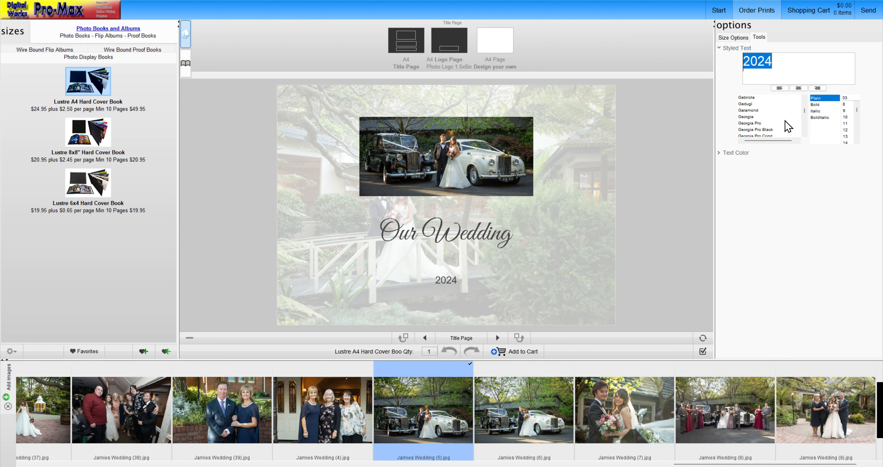
{"action": "scroll", "coordinate": [787, 126], "scroll_direction": "down", "scroll_amount": 5}
{"action": "scroll", "coordinate": [787, 126], "scroll_direction": "down", "scroll_amount": 6}
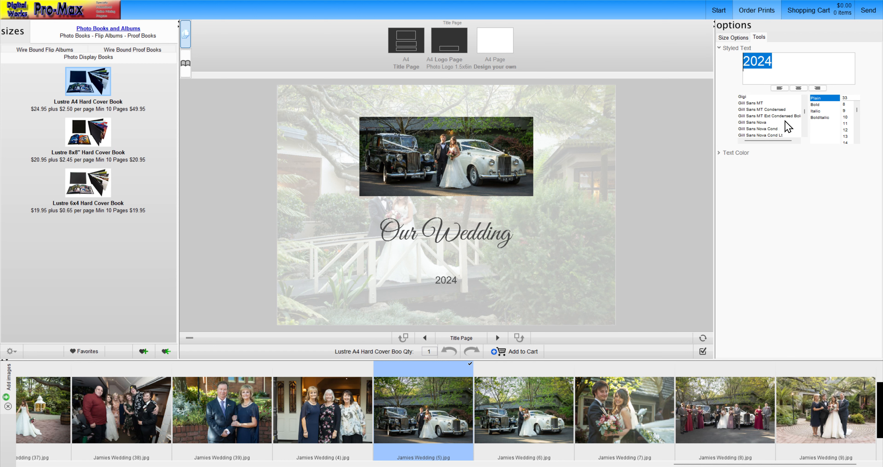
{"action": "left_click", "coordinate": [753, 109]}
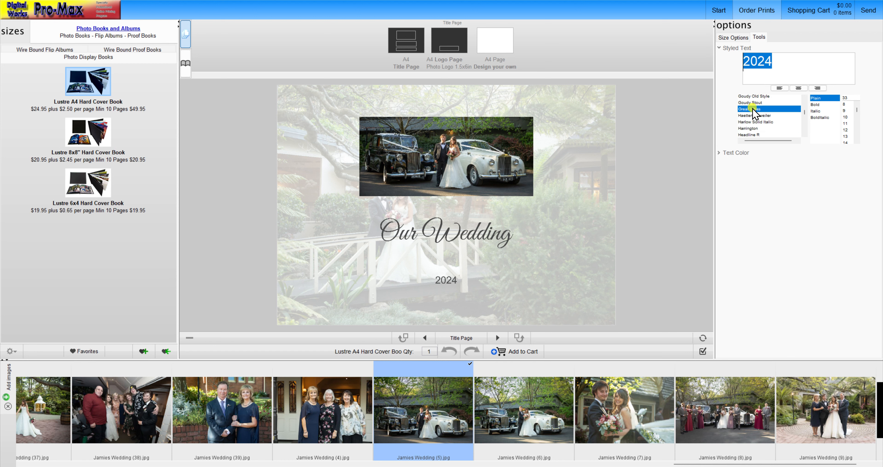
Enlarge the "2024" caption to font size 61.
{"action": "scroll", "coordinate": [855, 124], "scroll_direction": "down", "scroll_amount": 4}
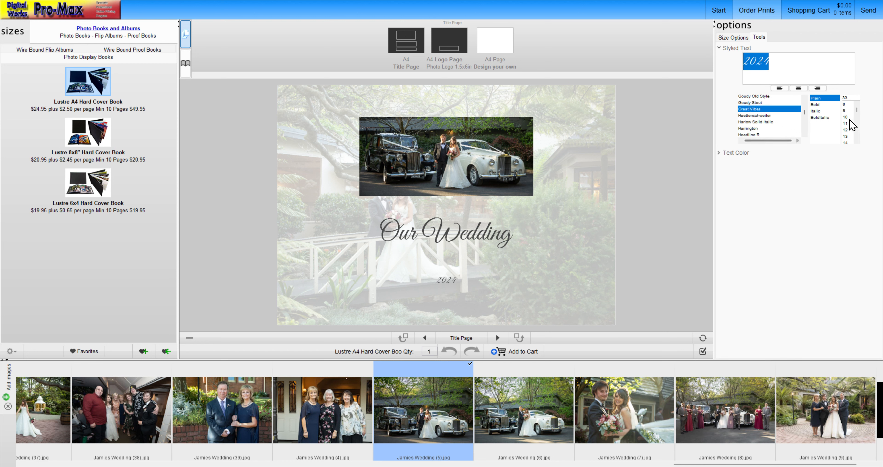
{"action": "scroll", "coordinate": [851, 137], "scroll_direction": "down", "scroll_amount": 8}
{"action": "left_click", "coordinate": [850, 135]}
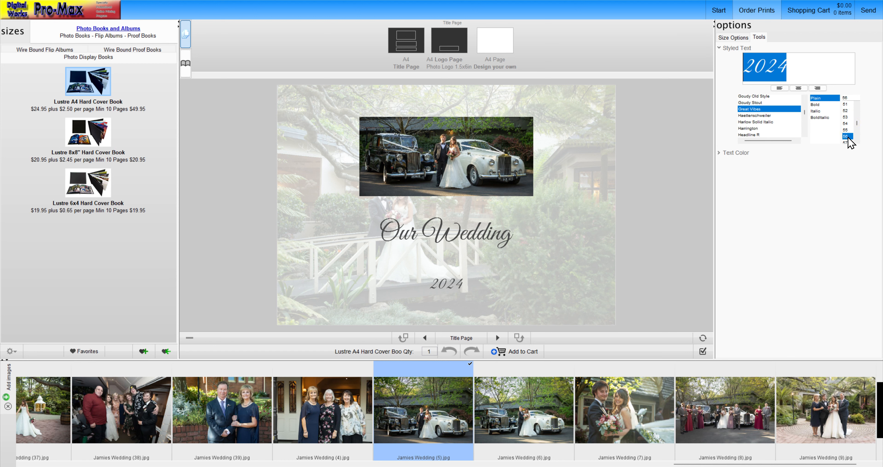
{"action": "scroll", "coordinate": [847, 137], "scroll_direction": "down", "scroll_amount": 2}
{"action": "left_click", "coordinate": [846, 138]}
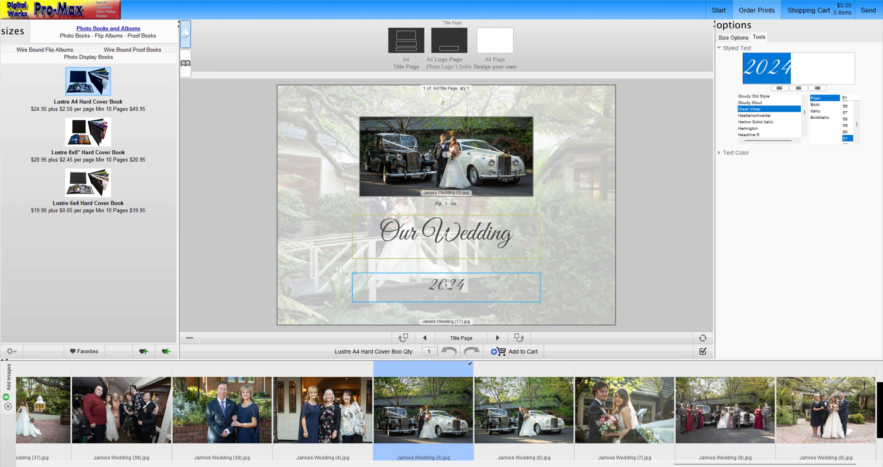
Apply Left Page Template 1 to page 1 and Right Page Template 1 to page 2 of the first inside spread.
{"action": "left_click", "coordinate": [499, 337]}
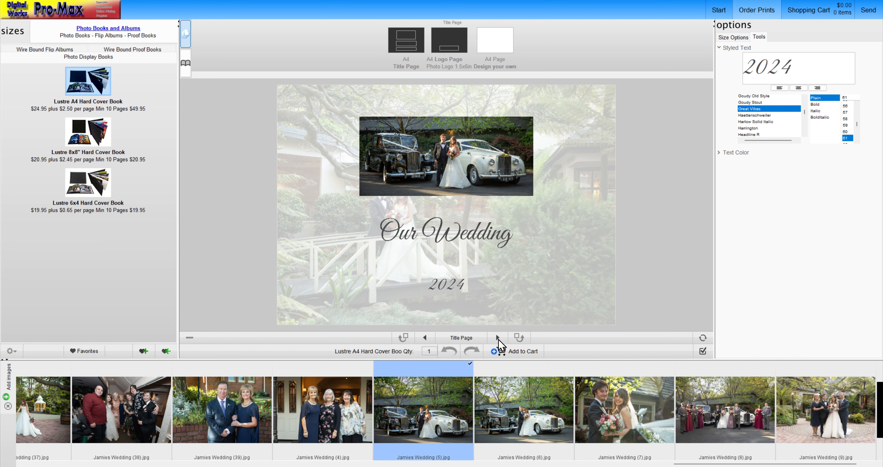
{"action": "left_click", "coordinate": [498, 338]}
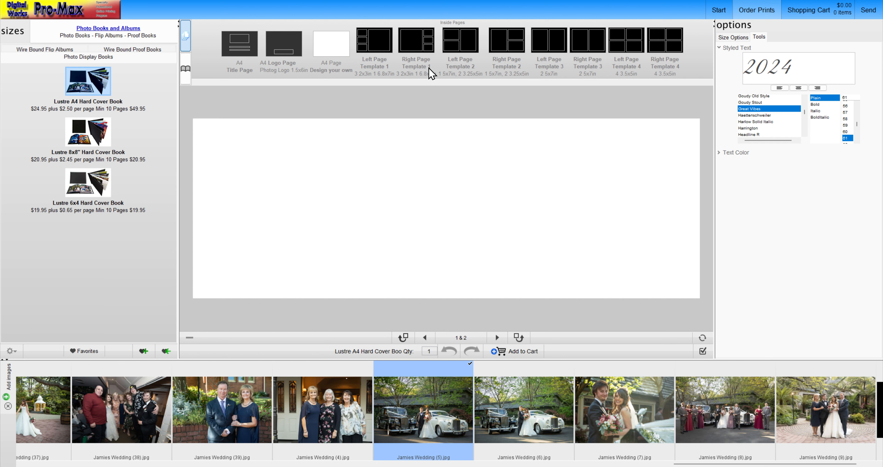
{"action": "left_click_drag", "start_coordinate": [390, 40], "coordinate": [377, 103]}
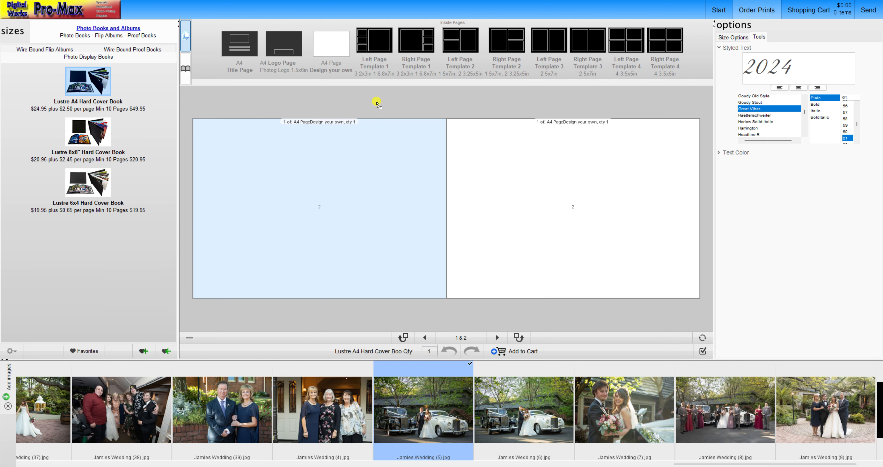
{"action": "left_click_drag", "start_coordinate": [361, 188], "coordinate": [359, 187]}
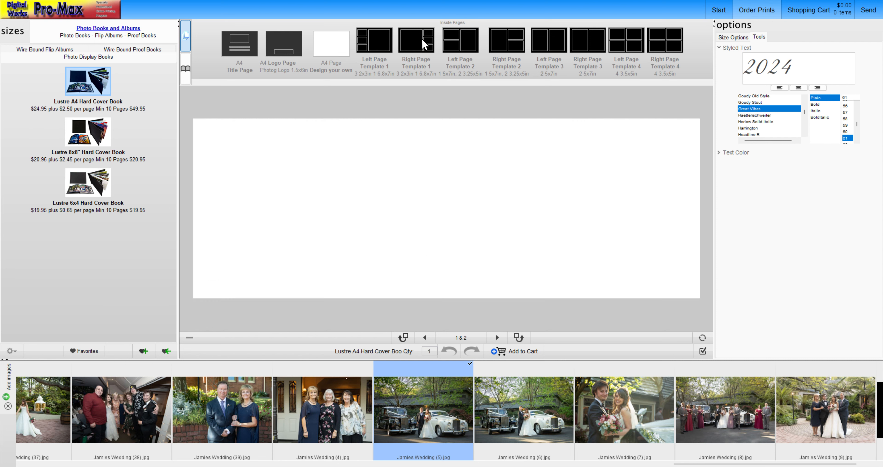
{"action": "left_click_drag", "start_coordinate": [424, 41], "coordinate": [376, 215]}
{"action": "left_click_drag", "start_coordinate": [383, 46], "coordinate": [349, 205]}
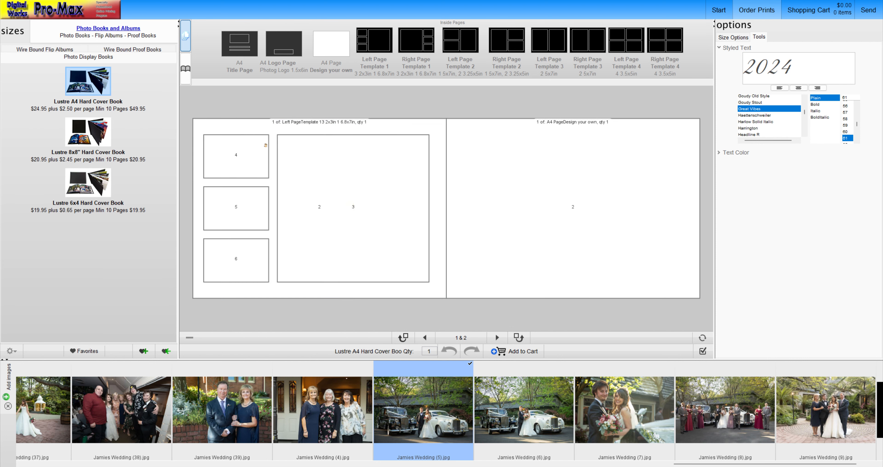
{"action": "left_click_drag", "start_coordinate": [422, 38], "coordinate": [546, 178]}
{"action": "left_click", "coordinate": [437, 153]}
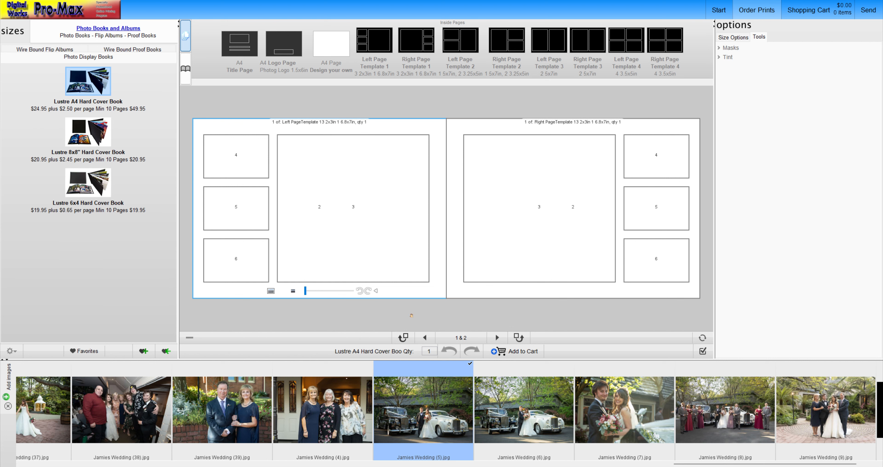
Fill page 1's background with wedding photo (7) at 50% opacity and give the page's image frames a black stroke.
{"action": "left_click_drag", "start_coordinate": [635, 414], "coordinate": [373, 288]}
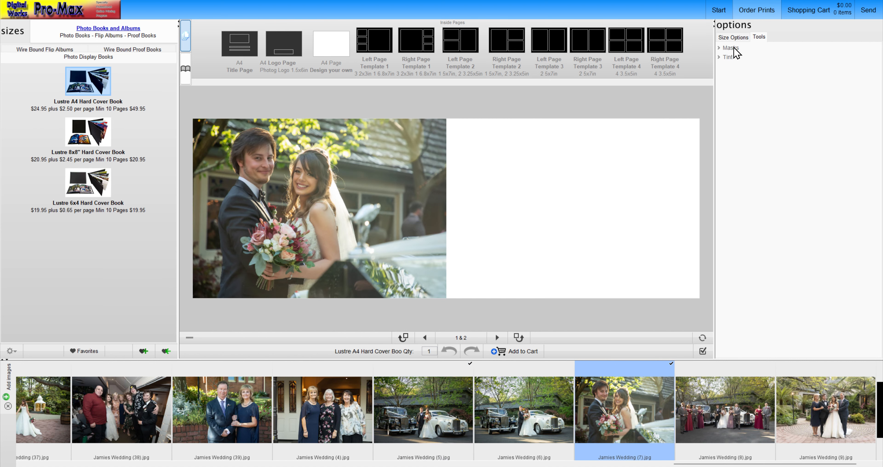
{"action": "left_click", "coordinate": [735, 37]}
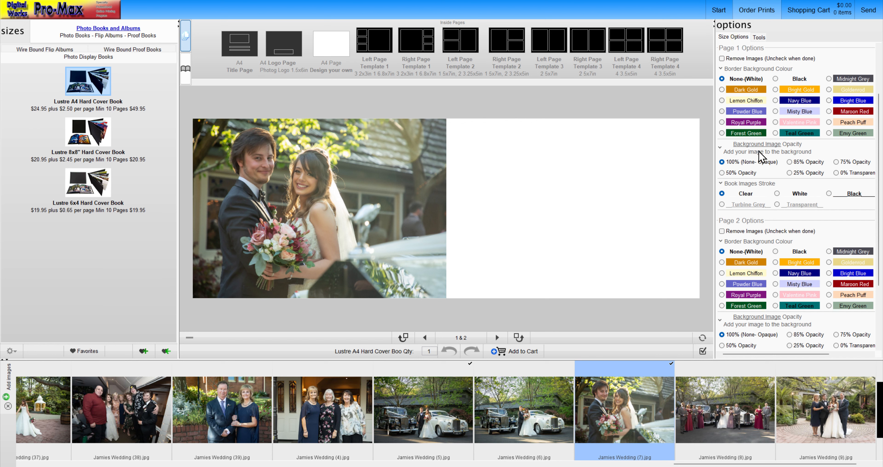
{"action": "left_click", "coordinate": [752, 172]}
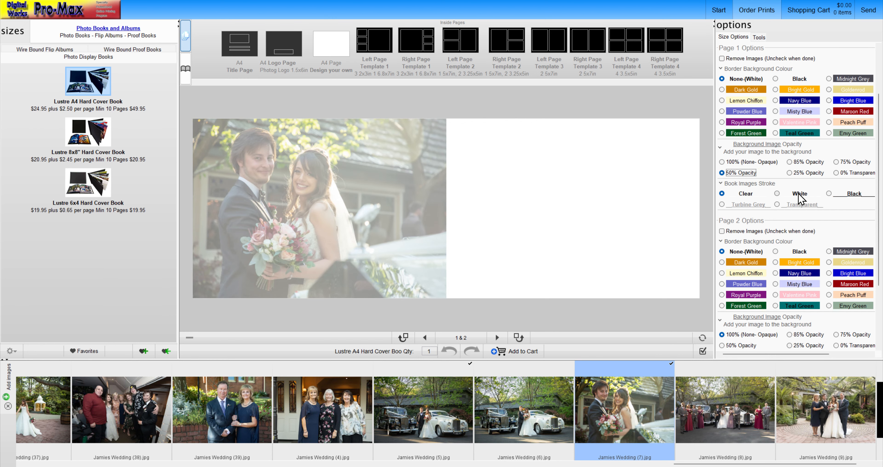
{"action": "left_click", "coordinate": [851, 194]}
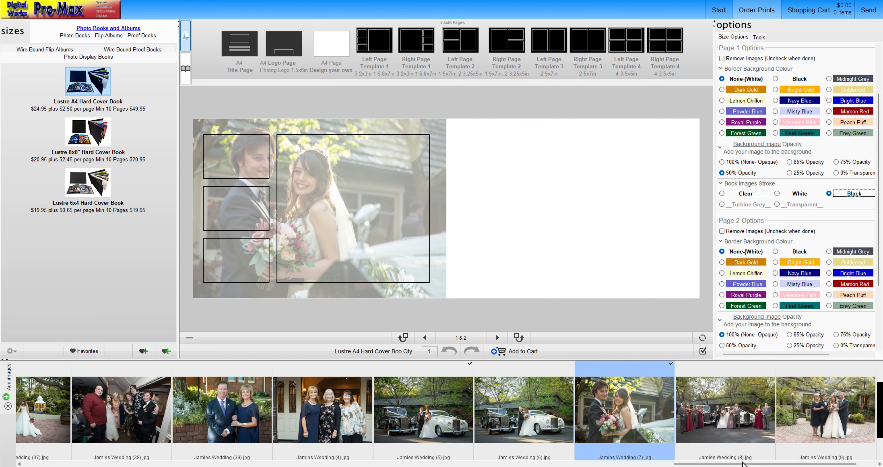
Place wedding photos (10), (11) and (12) in page 1's three small frames and photo (16) in its large frame.
{"action": "left_click_drag", "start_coordinate": [728, 463], "coordinate": [78, 463]}
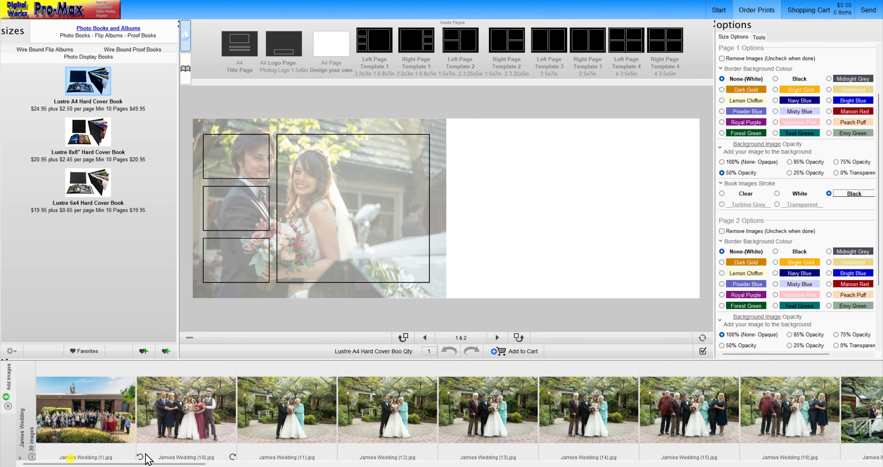
{"action": "left_click_drag", "start_coordinate": [199, 412], "coordinate": [239, 163]}
{"action": "left_click_drag", "start_coordinate": [308, 418], "coordinate": [249, 246]}
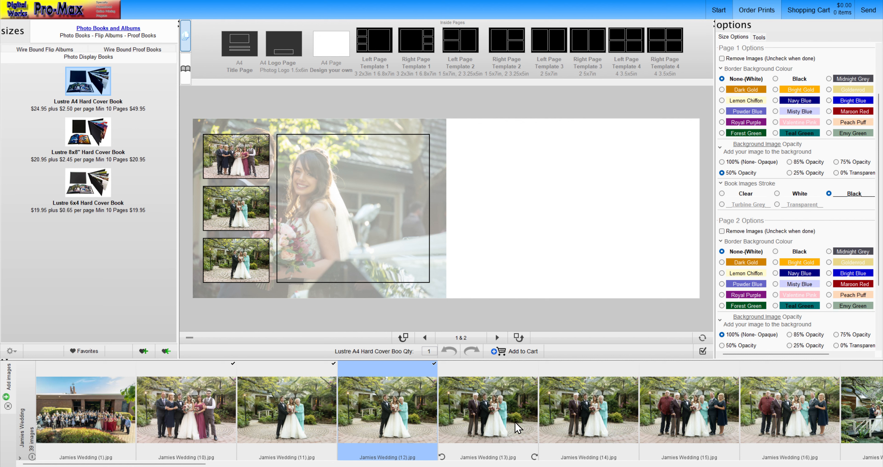
{"action": "left_click_drag", "start_coordinate": [810, 411], "coordinate": [380, 221]}
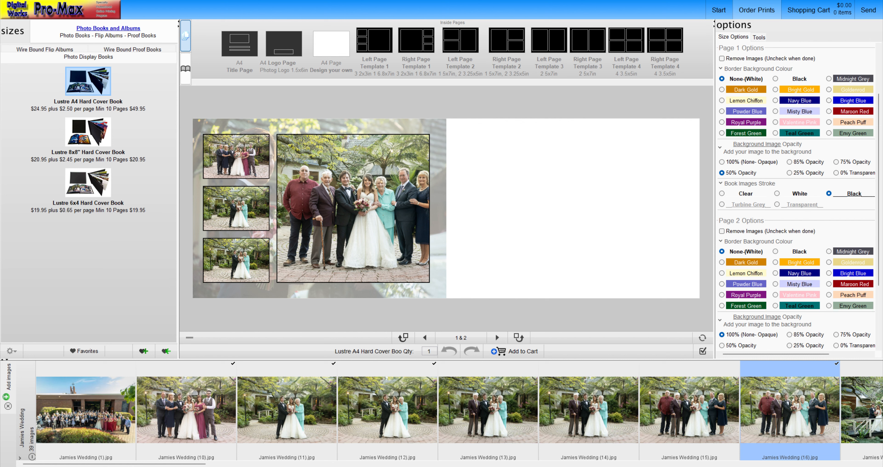
Reapply Right Page Template 1 to page 2 and give it a black border background with a white image stroke.
{"action": "left_click", "coordinate": [570, 237]}
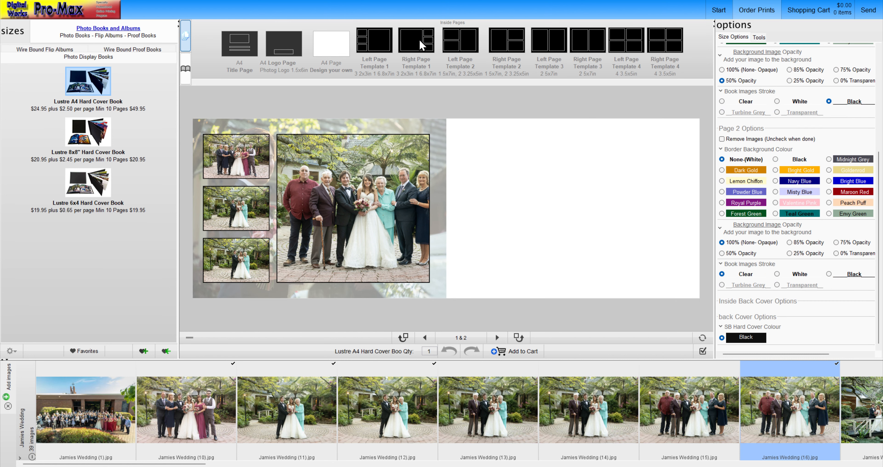
{"action": "left_click_drag", "start_coordinate": [421, 45], "coordinate": [552, 180]}
{"action": "left_click", "coordinate": [803, 159]}
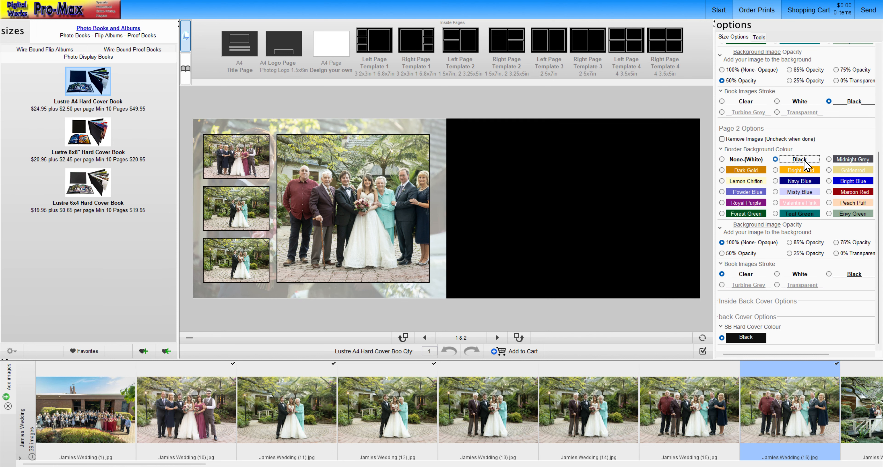
{"action": "left_click", "coordinate": [792, 274]}
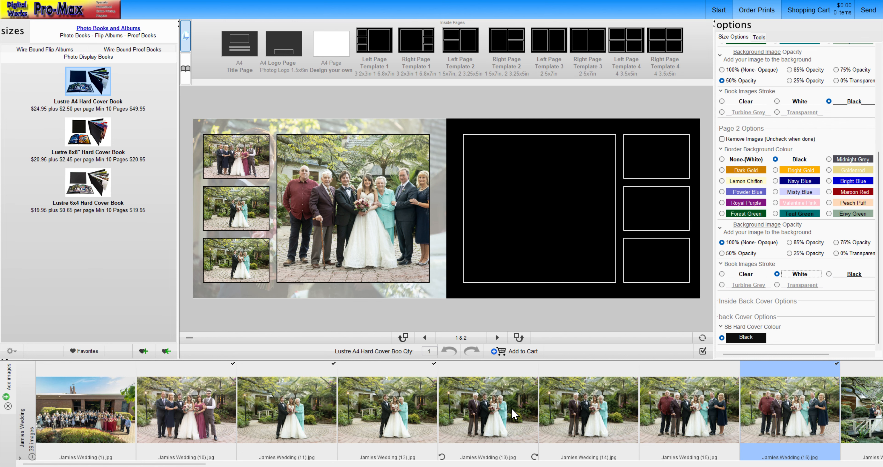
Place photos (13), (14) and (15) in page 2's small frames and (16) in the large one, and recentre the large photos on both pages.
{"action": "left_click_drag", "start_coordinate": [513, 414], "coordinate": [660, 164]}
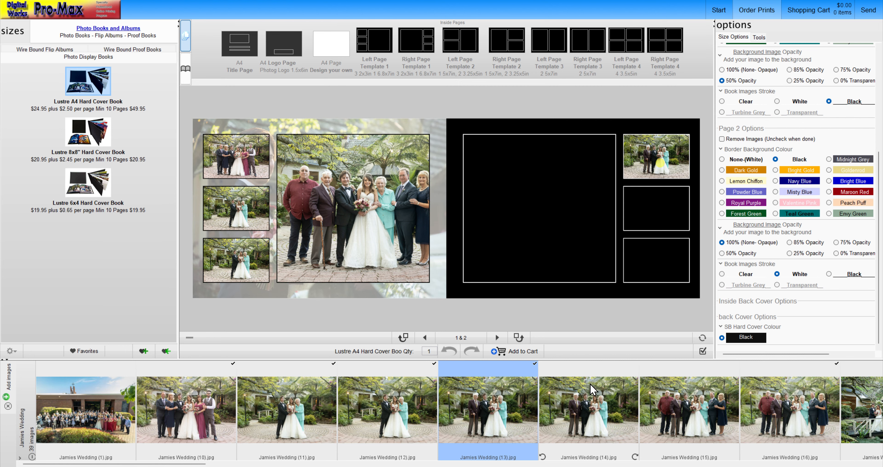
{"action": "double_click", "coordinate": [593, 383]}
{"action": "double_click", "coordinate": [670, 398]}
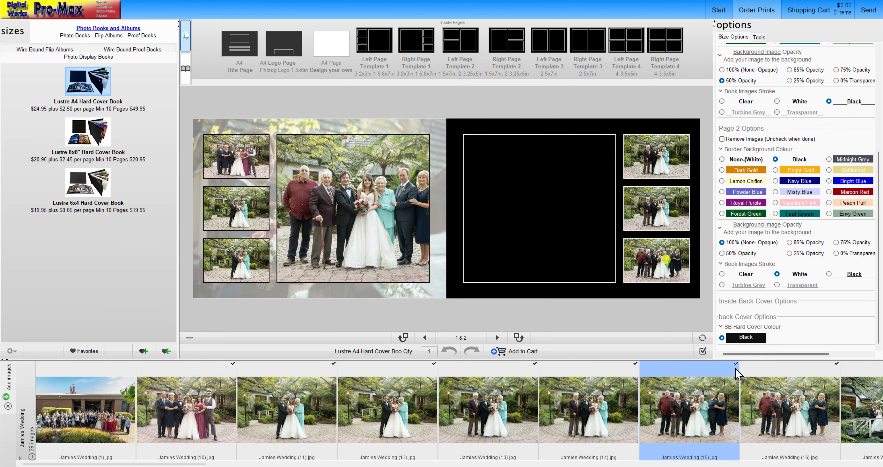
{"action": "double_click", "coordinate": [788, 408]}
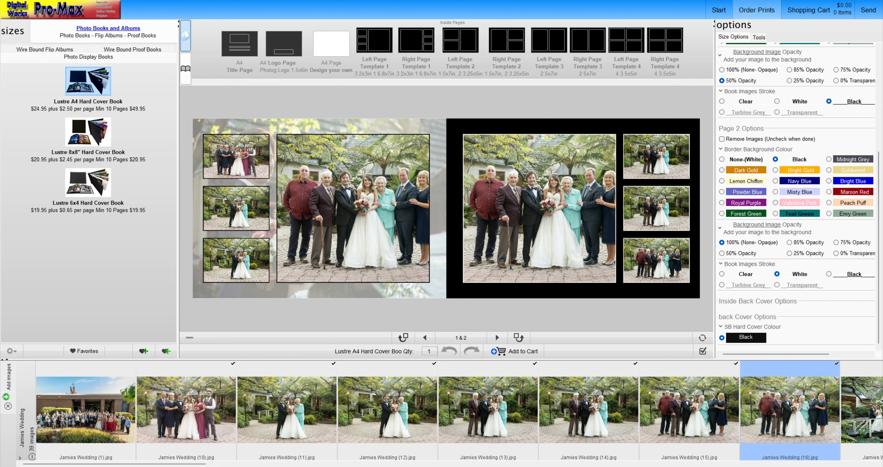
{"action": "left_click_drag", "start_coordinate": [575, 238], "coordinate": [580, 238]}
{"action": "left_click_drag", "start_coordinate": [398, 245], "coordinate": [391, 244]}
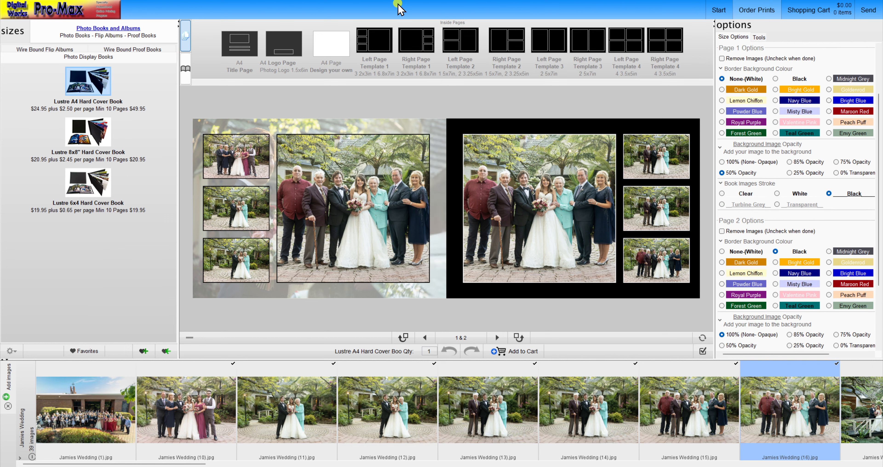
Apply Left Page Template 2 to page 3 and fill its background with wedding photo (1) at 25% opacity.
{"action": "left_click", "coordinate": [497, 337]}
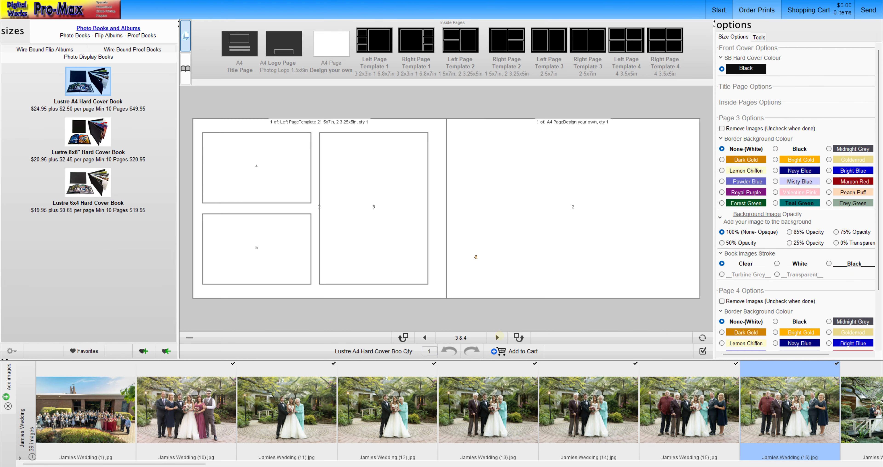
{"action": "left_click_drag", "start_coordinate": [460, 55], "coordinate": [325, 204]}
{"action": "left_click_drag", "start_coordinate": [111, 432], "coordinate": [305, 293]}
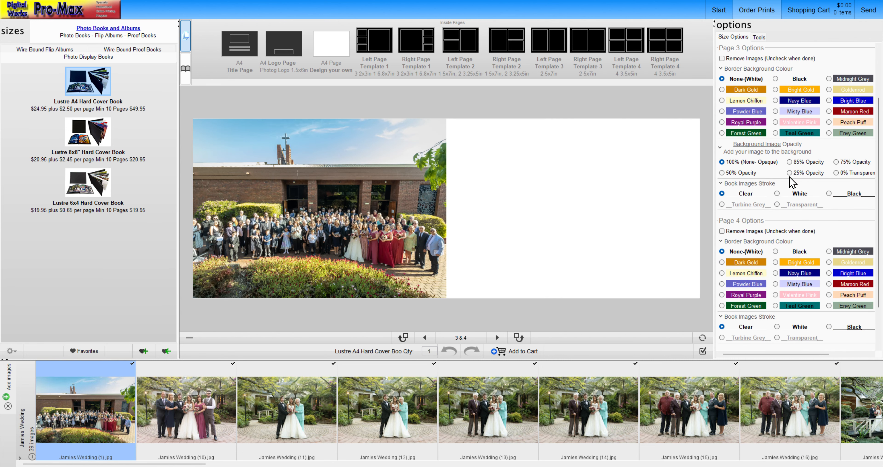
{"action": "left_click", "coordinate": [789, 173]}
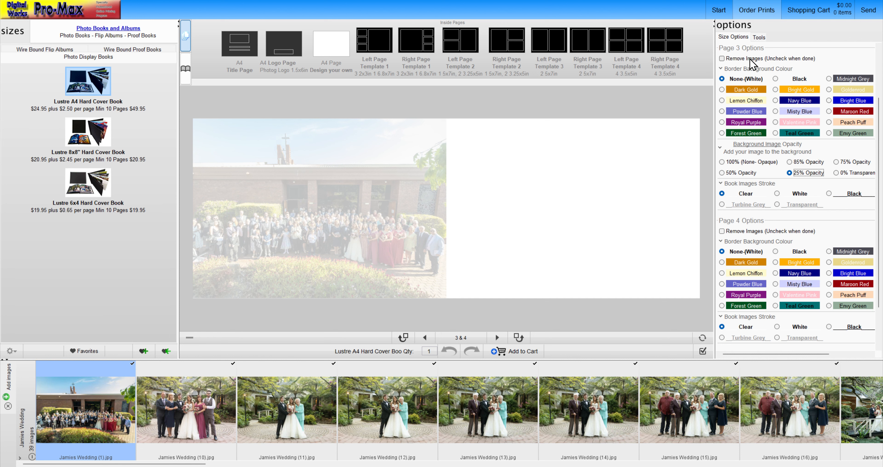
Clear page 3's images, and refill its frames with photos (1), (10) and (11) and its background with photo (1).
{"action": "left_click", "coordinate": [734, 59]}
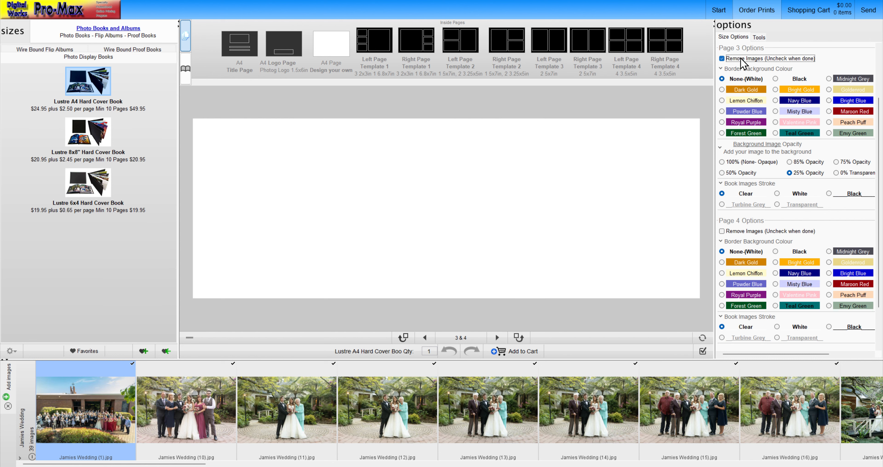
{"action": "left_click", "coordinate": [748, 60]}
{"action": "left_click_drag", "start_coordinate": [114, 401], "coordinate": [271, 219]}
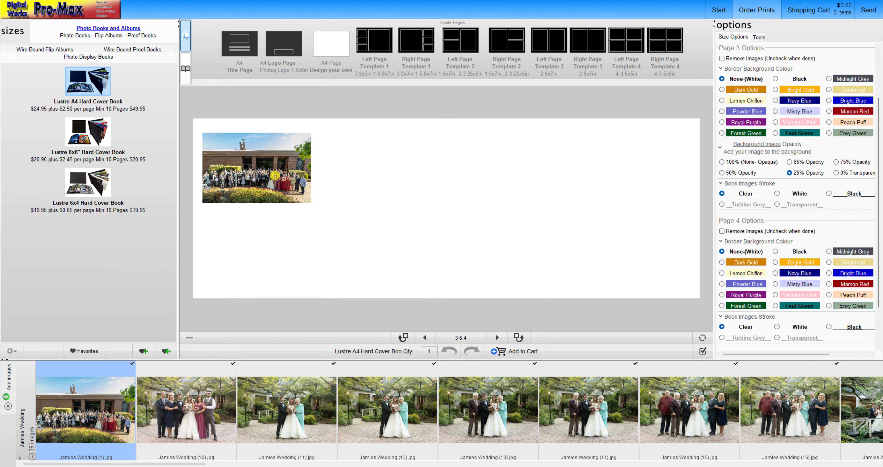
{"action": "left_click_drag", "start_coordinate": [180, 410], "coordinate": [272, 251]}
{"action": "left_click_drag", "start_coordinate": [248, 420], "coordinate": [371, 209]}
{"action": "left_click_drag", "start_coordinate": [103, 411], "coordinate": [290, 292]}
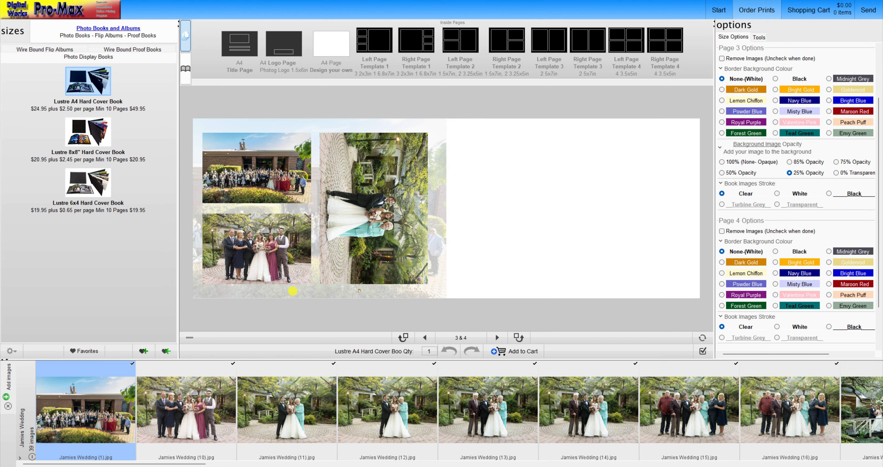
Clear page 3's images, and give it a Midnight Grey border background, a white image stroke and 100% (None- Opaque) background opacity.
{"action": "left_click", "coordinate": [740, 59]}
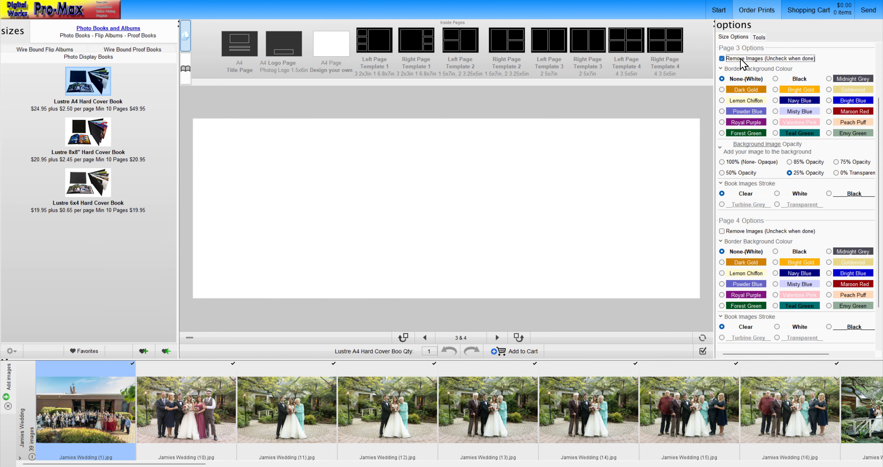
{"action": "left_click", "coordinate": [739, 59]}
{"action": "left_click", "coordinate": [842, 78]}
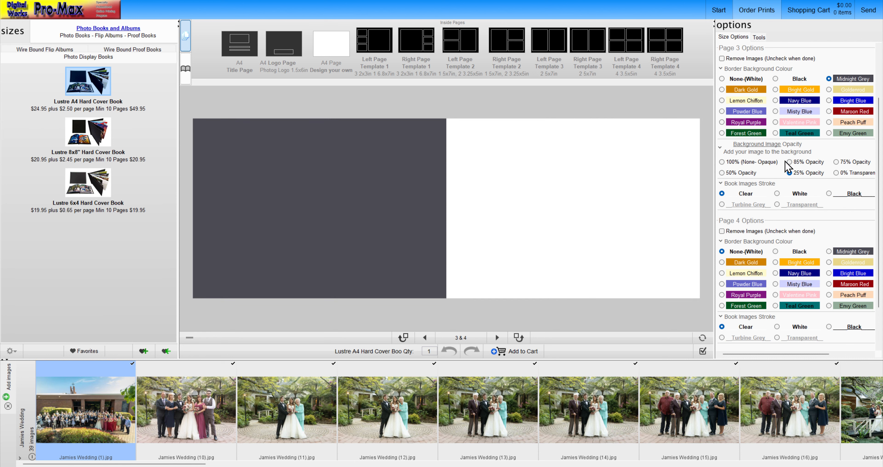
{"action": "left_click", "coordinate": [796, 196]}
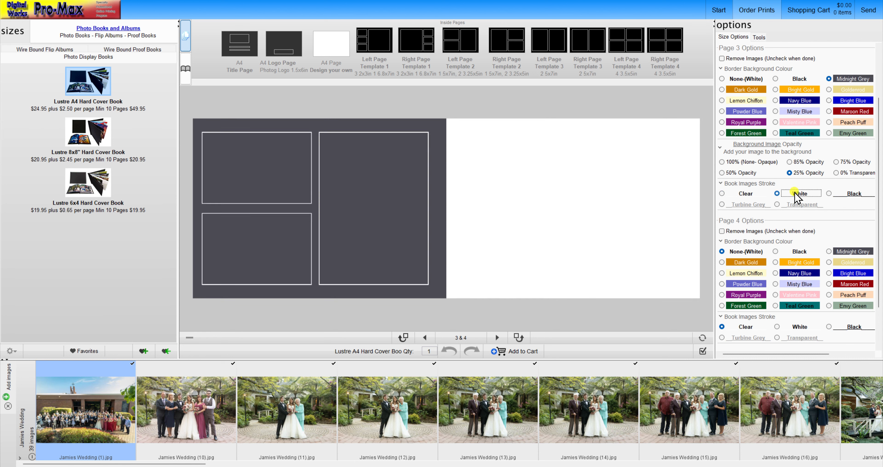
{"action": "left_click", "coordinate": [740, 162]}
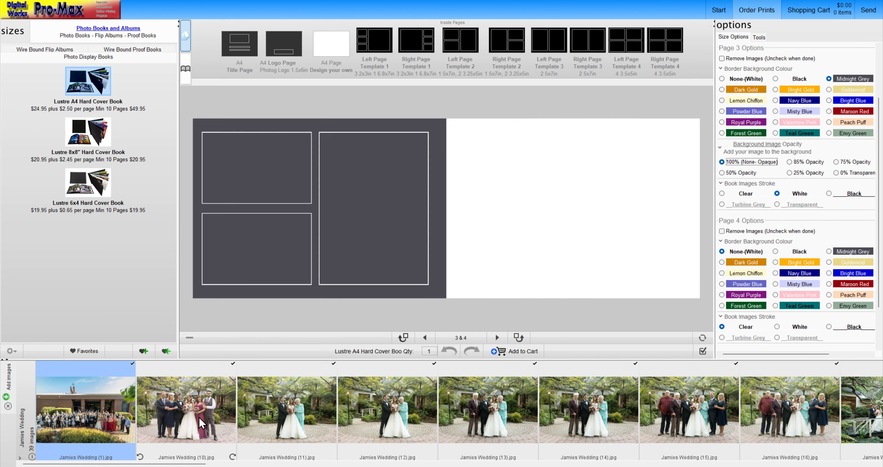
Place photos (10) and (11) in page 3's small frames and (12) in the tall one, and rotate photo (12) upright.
{"action": "left_click_drag", "start_coordinate": [203, 423], "coordinate": [277, 178]}
{"action": "left_click_drag", "start_coordinate": [290, 389], "coordinate": [251, 233]}
{"action": "left_click_drag", "start_coordinate": [417, 432], "coordinate": [363, 221]}
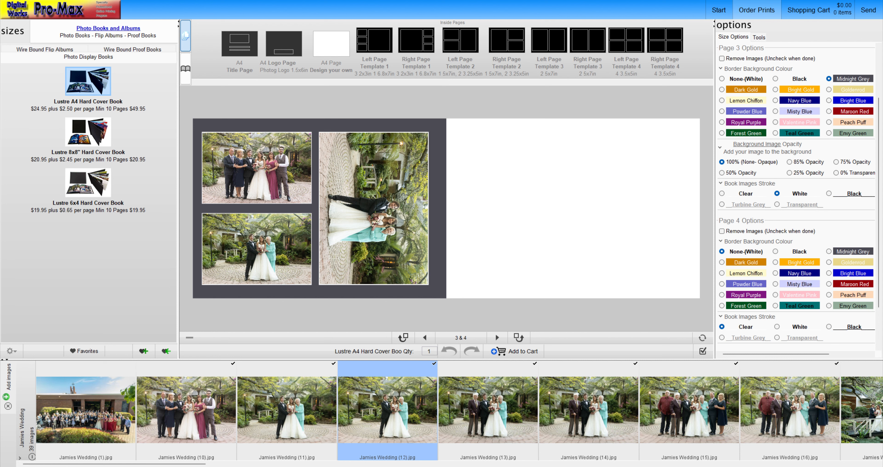
{"action": "mouse_move", "coordinate": [381, 179]}
{"action": "left_click", "coordinate": [413, 276]}
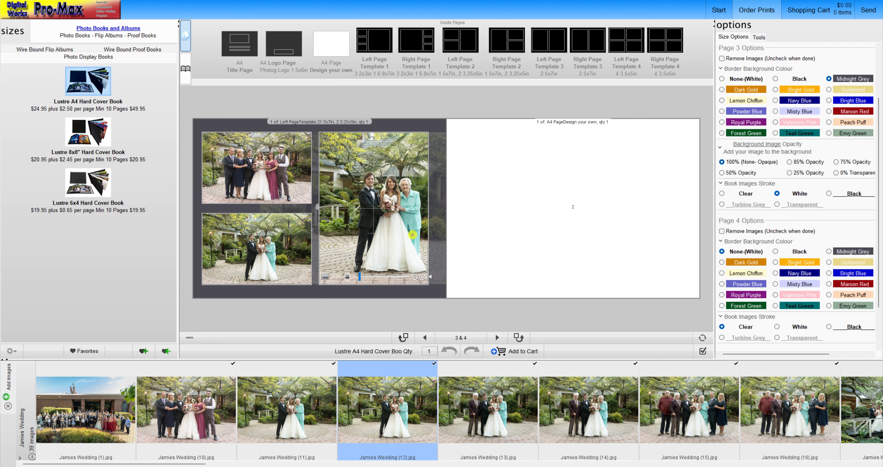
Recentre the couple and guest of photo (12) in page 3's tall frame, checking the crop in an enlarged page preview.
{"action": "left_click_drag", "start_coordinate": [398, 236], "coordinate": [396, 236]}
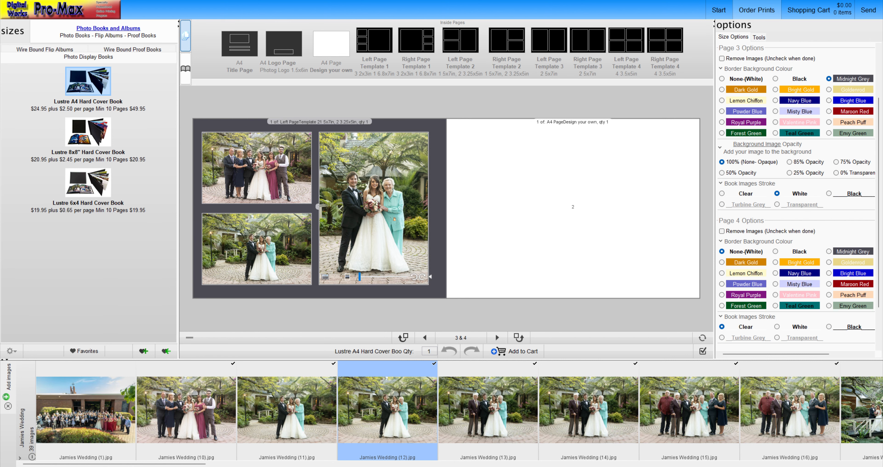
{"action": "double_click", "coordinate": [412, 196]}
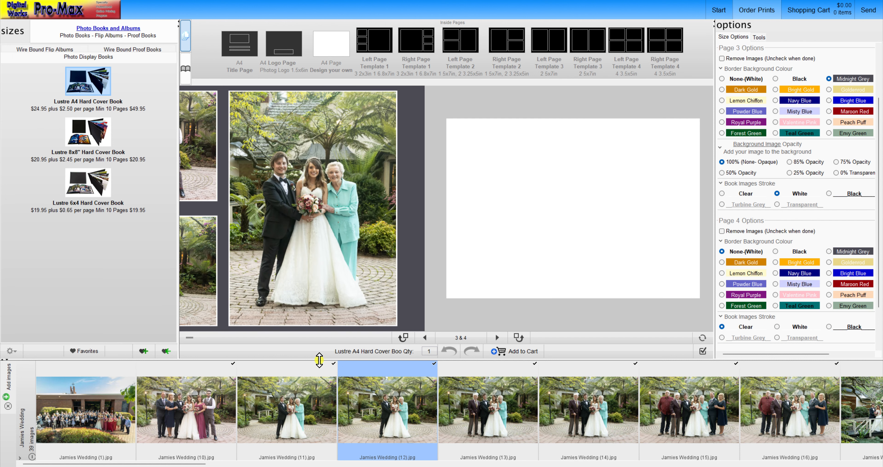
{"action": "left_click_drag", "start_coordinate": [319, 360], "coordinate": [319, 395]}
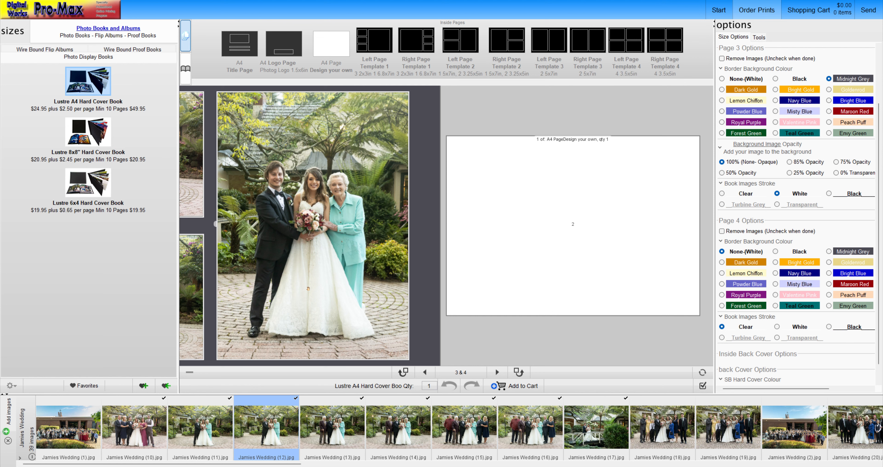
{"action": "left_click_drag", "start_coordinate": [361, 262], "coordinate": [357, 254]}
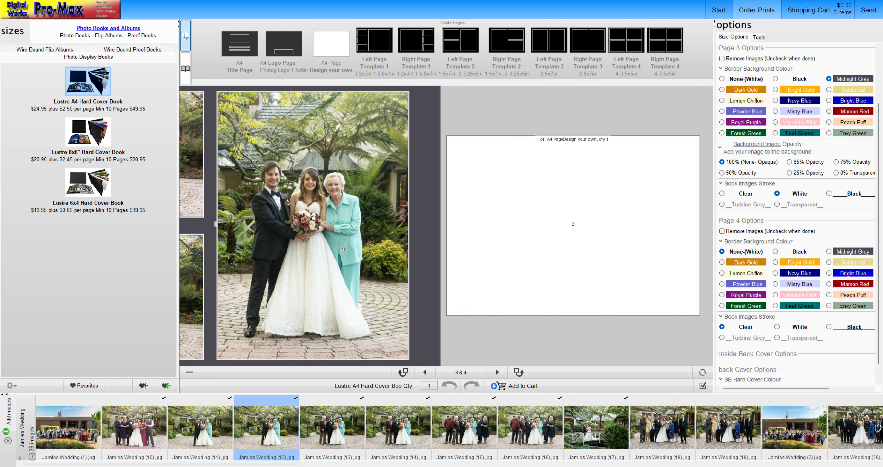
{"action": "double_click", "coordinate": [384, 216]}
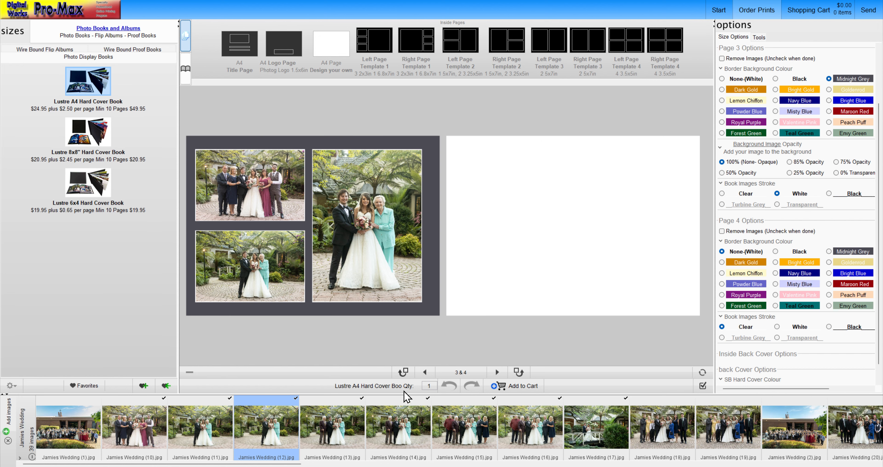
Fill pages 5 and 6 with photos (18) and (19), and pages 7 and 8 with photos (2) and (20).
{"action": "left_click_drag", "start_coordinate": [661, 427], "coordinate": [377, 254]}
{"action": "left_click", "coordinate": [496, 372]}
{"action": "left_click_drag", "start_coordinate": [727, 426], "coordinate": [562, 276]}
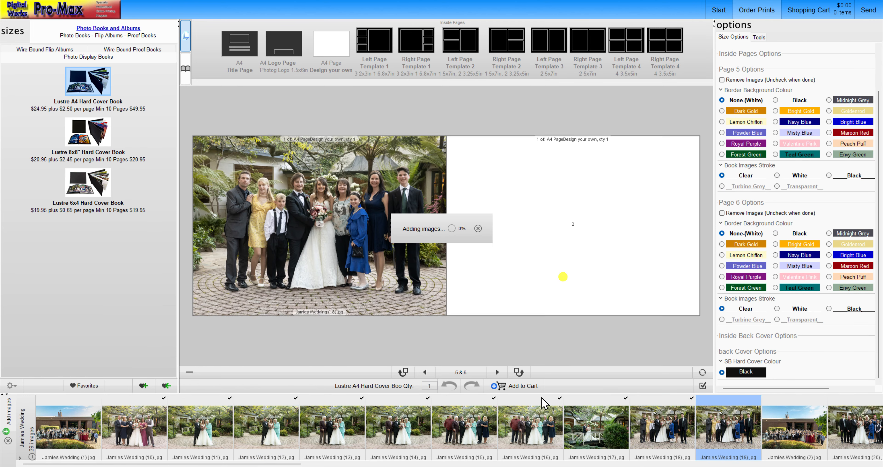
{"action": "left_click", "coordinate": [497, 373]}
{"action": "left_click_drag", "start_coordinate": [793, 426], "coordinate": [394, 247]}
{"action": "left_click_drag", "start_coordinate": [856, 425], "coordinate": [544, 247]}
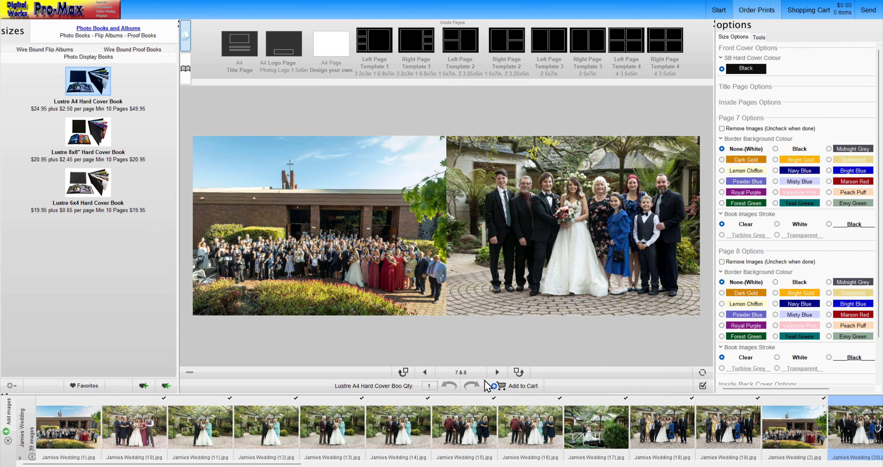
Insert blank spreads after pages 7 and 8, and remove the surplus pages 11 and 12.
{"action": "left_click", "coordinate": [497, 372]}
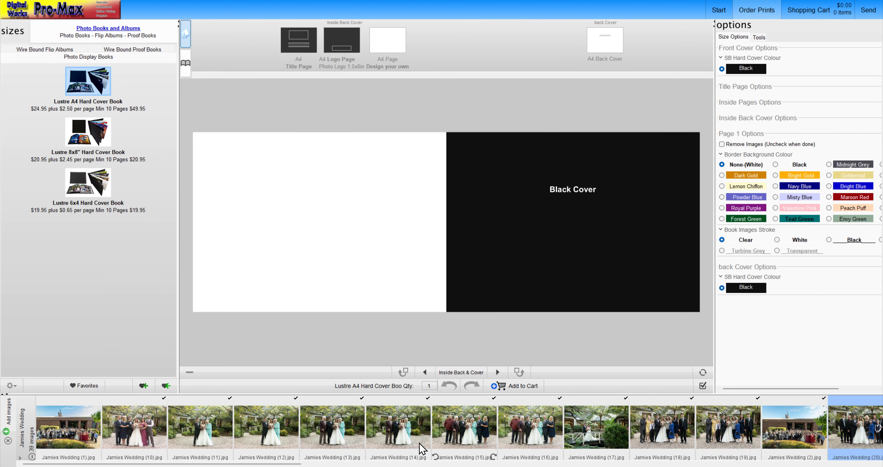
{"action": "left_click_drag", "start_coordinate": [291, 465], "coordinate": [483, 465]}
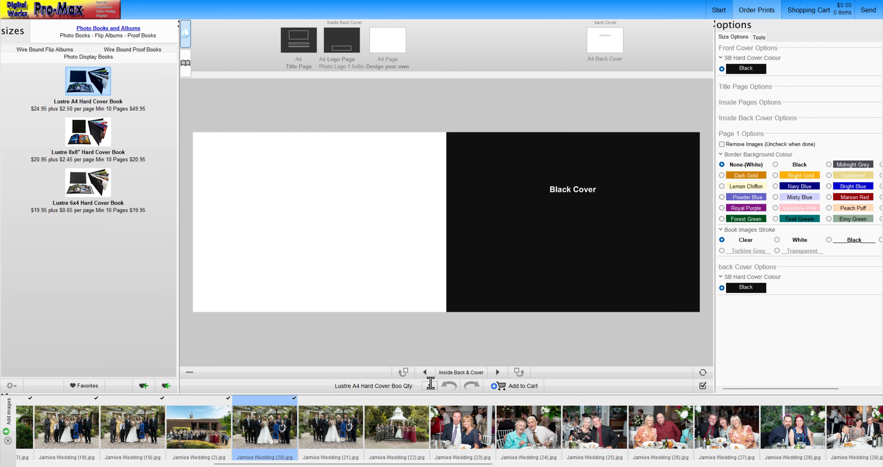
{"action": "left_click", "coordinate": [426, 372]}
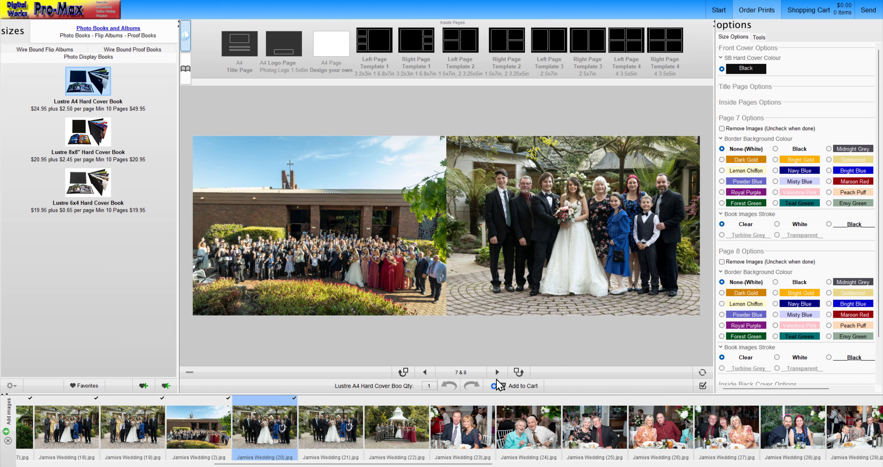
{"action": "left_click", "coordinate": [518, 371]}
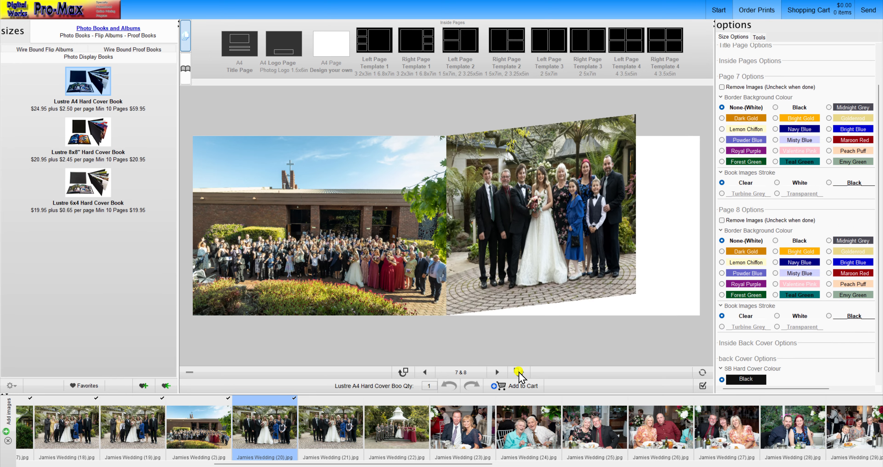
{"action": "left_click", "coordinate": [425, 372]}
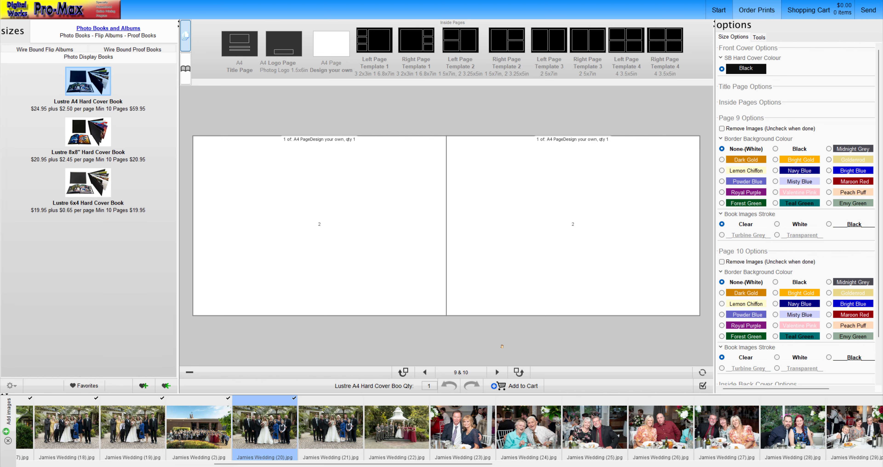
{"action": "left_click", "coordinate": [497, 371]}
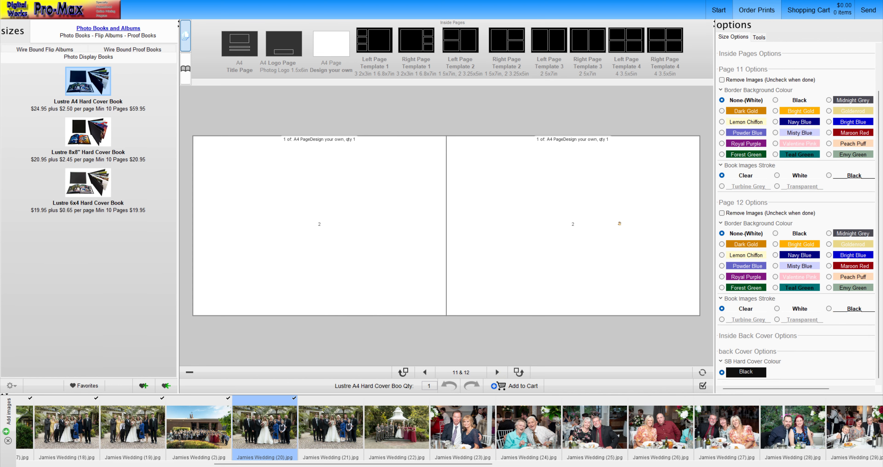
{"action": "left_click", "coordinate": [191, 373]}
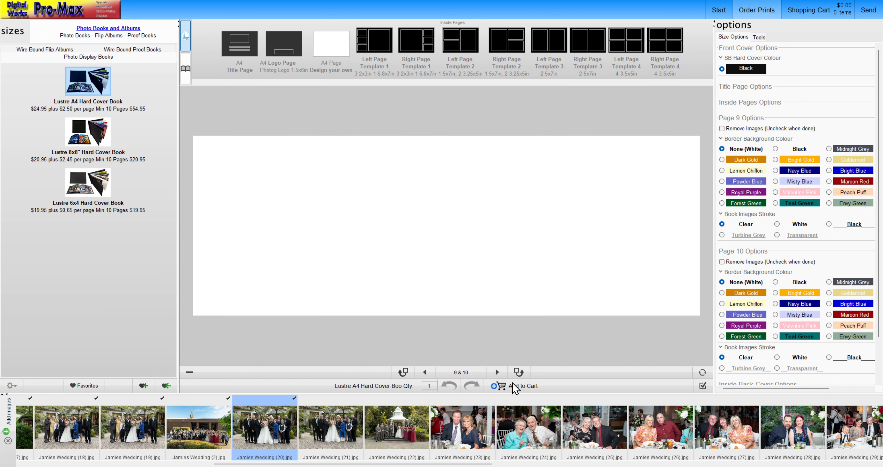
Insert another blank spread after pages 9 and 10, and delete that extra spread again.
{"action": "left_click", "coordinate": [425, 372]}
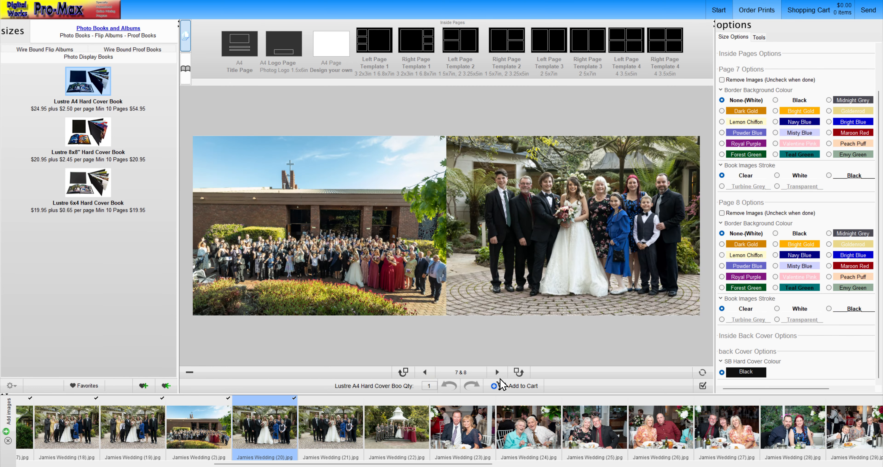
{"action": "left_click", "coordinate": [497, 372]}
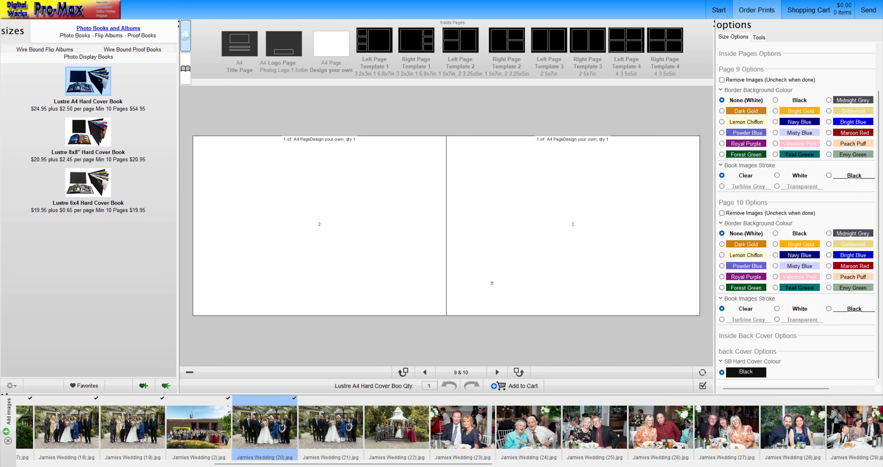
{"action": "left_click", "coordinate": [497, 372]}
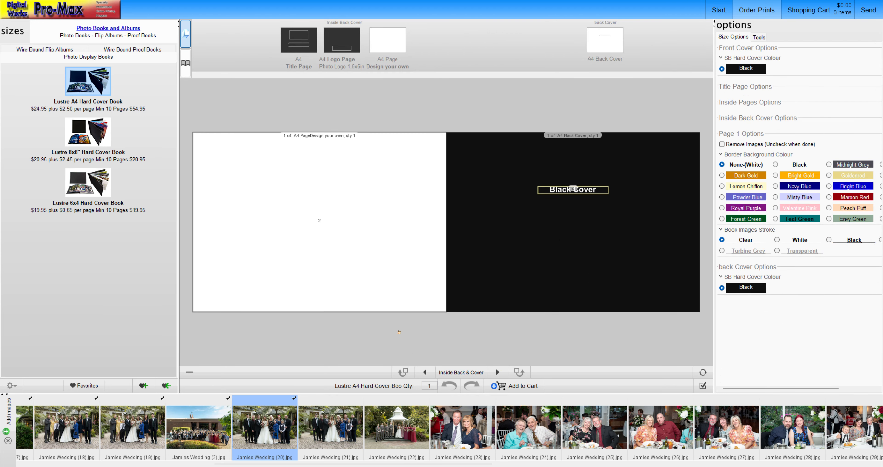
{"action": "left_click", "coordinate": [424, 372]}
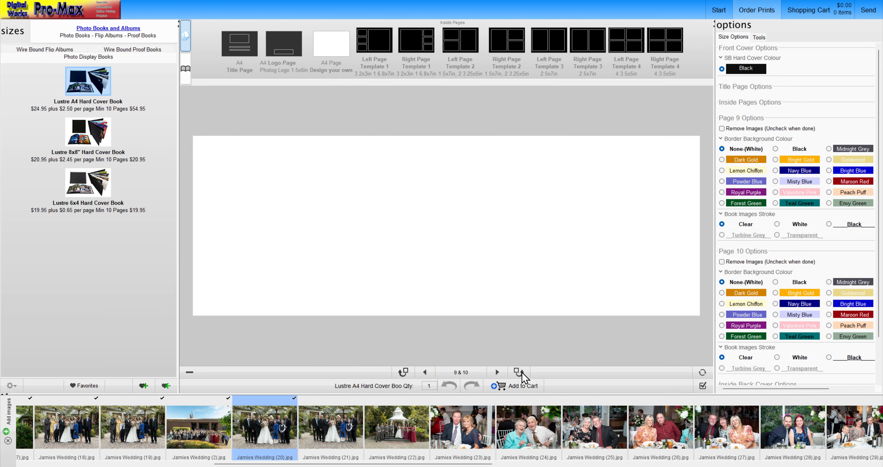
{"action": "left_click", "coordinate": [518, 371]}
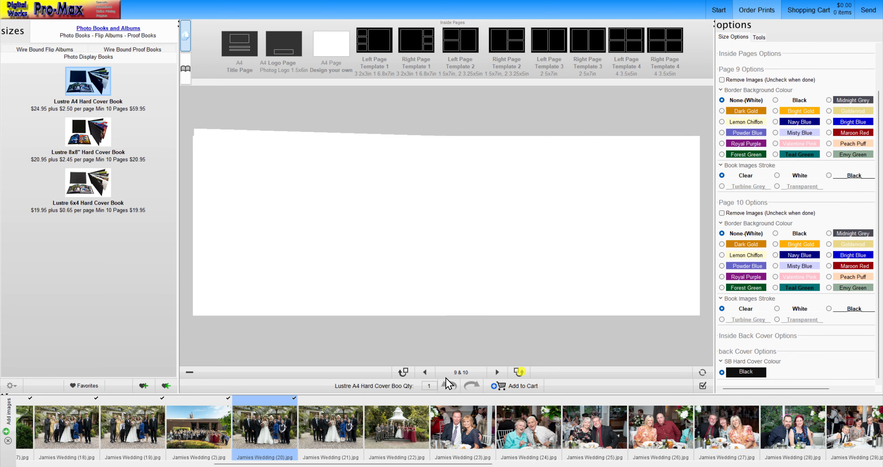
{"action": "left_click", "coordinate": [426, 372]}
{"action": "left_click", "coordinate": [497, 372]}
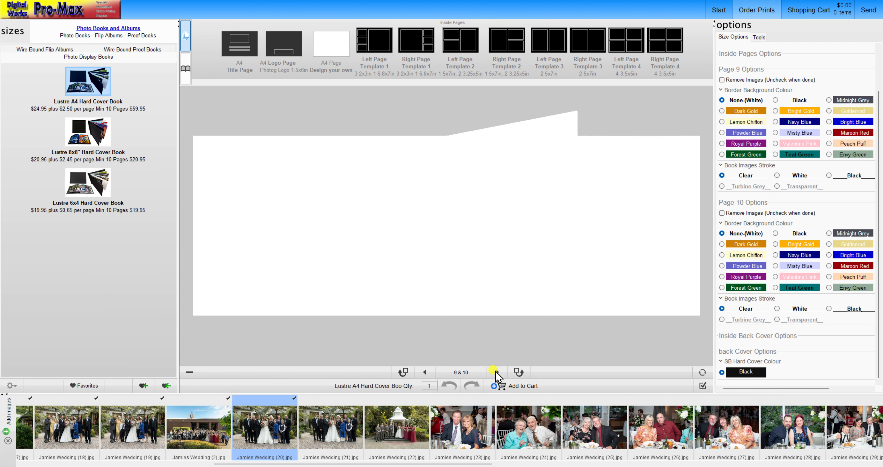
{"action": "left_click", "coordinate": [189, 372]}
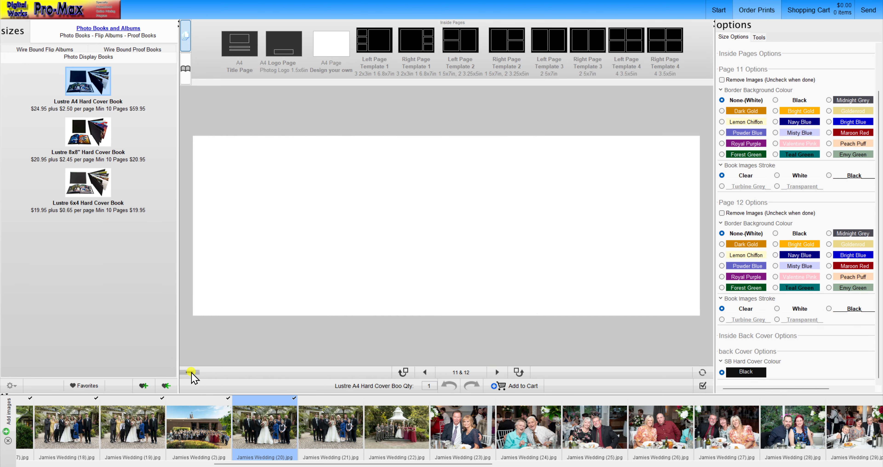
Fill page 9 with photo (22) and page 10 with photo (24).
{"action": "left_click", "coordinate": [425, 372]}
{"action": "left_click", "coordinate": [497, 372]}
{"action": "left_click_drag", "start_coordinate": [396, 424], "coordinate": [320, 254]}
{"action": "left_click_drag", "start_coordinate": [530, 420], "coordinate": [507, 242]}
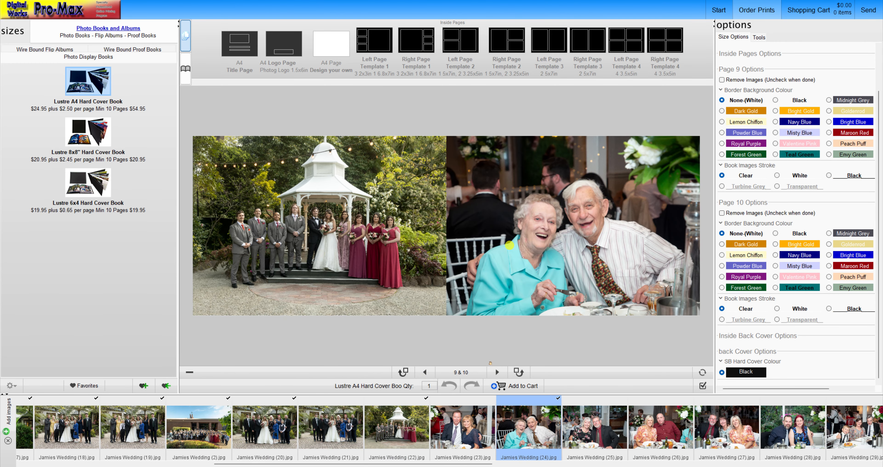
Apply the A4 Logo Page template to the inside back cover, fill its background with photo (33), rotate it upright and reposition it.
{"action": "left_click", "coordinate": [497, 372]}
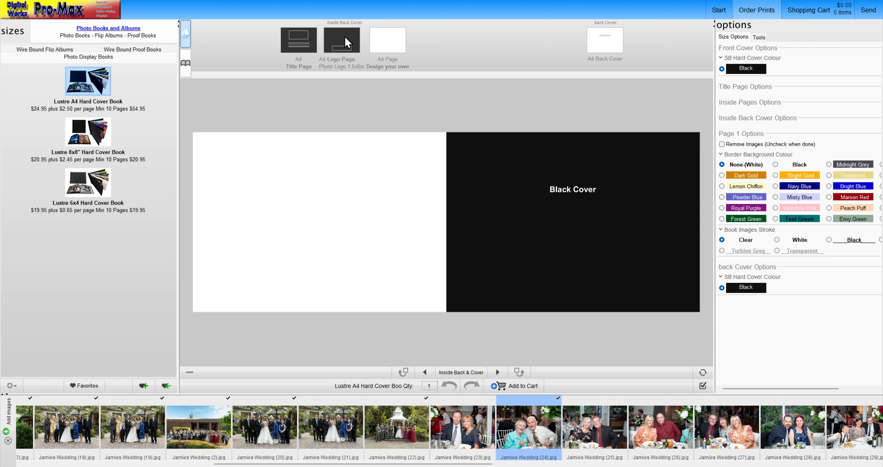
{"action": "left_click_drag", "start_coordinate": [347, 43], "coordinate": [344, 210]}
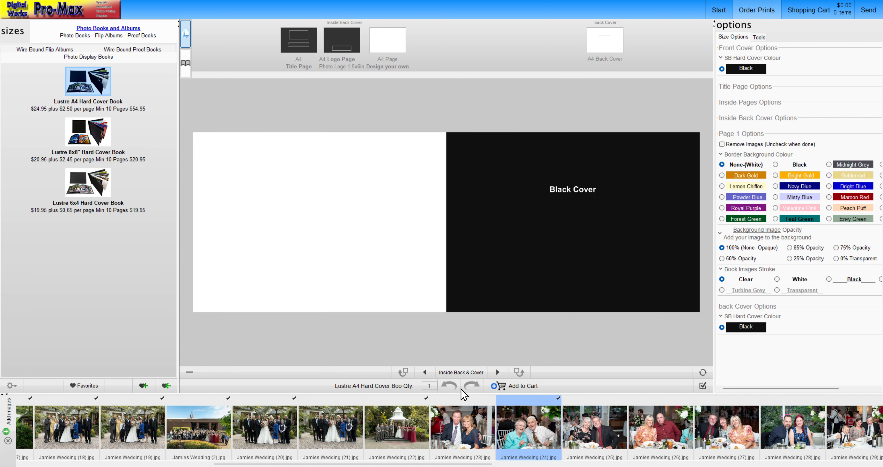
{"action": "left_click_drag", "start_coordinate": [445, 463], "coordinate": [699, 455]}
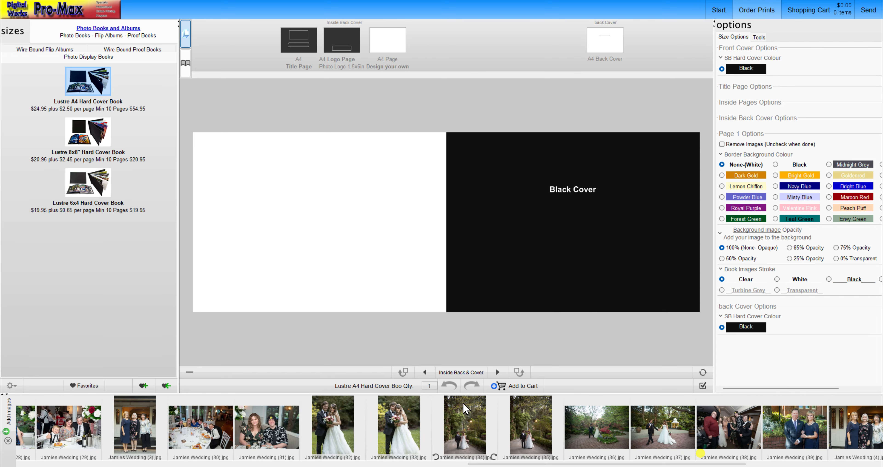
{"action": "left_click_drag", "start_coordinate": [398, 428], "coordinate": [399, 216]}
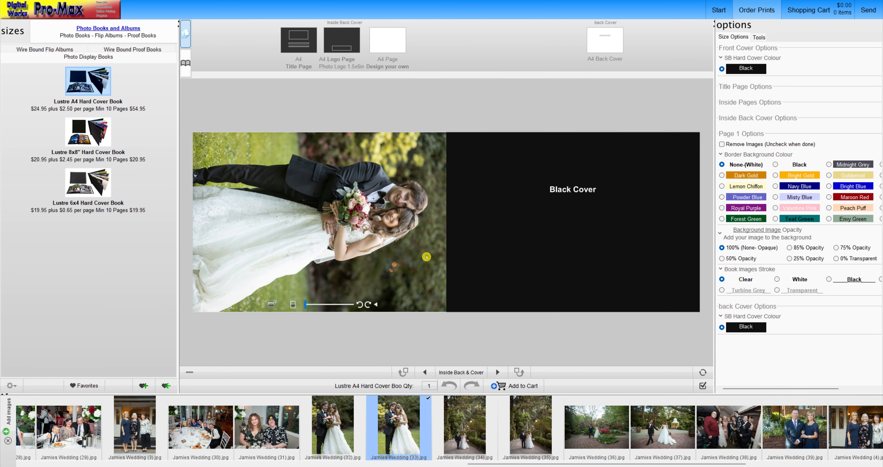
{"action": "left_click", "coordinate": [359, 304]}
{"action": "left_click_drag", "start_coordinate": [412, 189], "coordinate": [424, 252]}
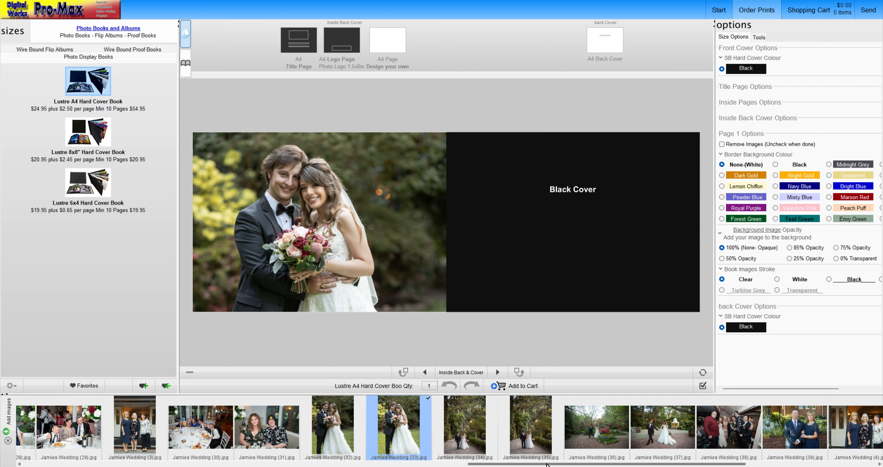
Place the Digital Works Facebook Cover image in the inside back cover's logo frame and add the finished book to the cart.
{"action": "left_click_drag", "start_coordinate": [546, 463], "coordinate": [677, 463]}
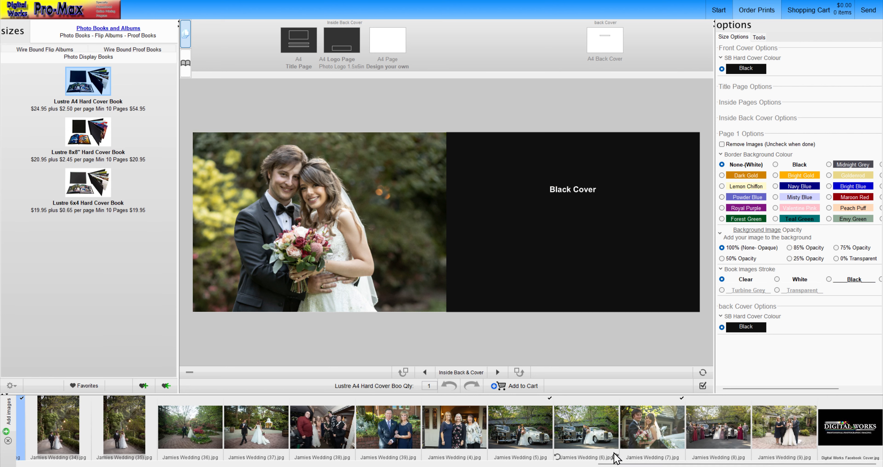
{"action": "left_click_drag", "start_coordinate": [848, 433], "coordinate": [332, 278]}
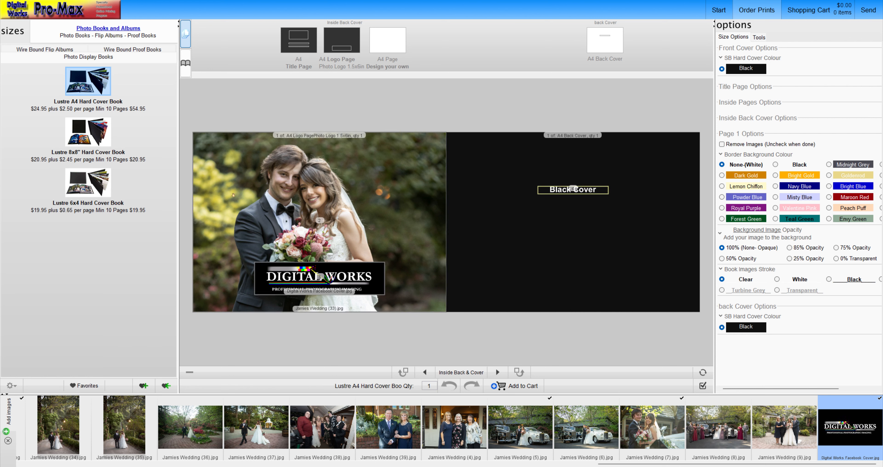
{"action": "left_click", "coordinate": [531, 388]}
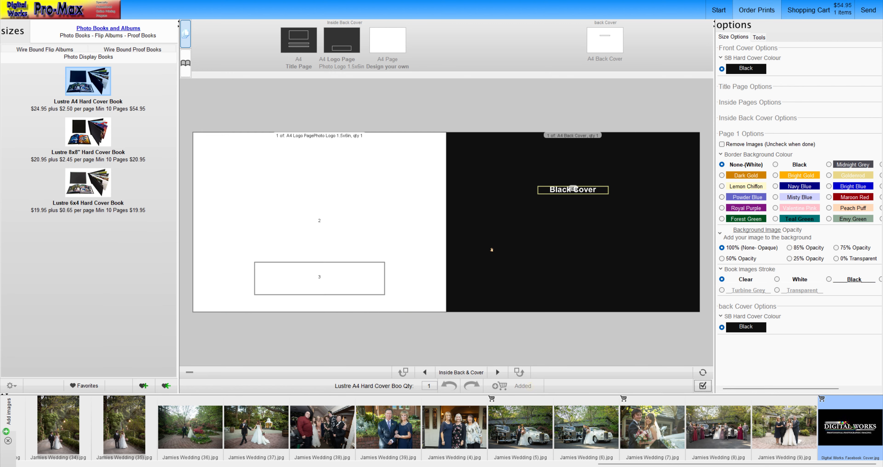